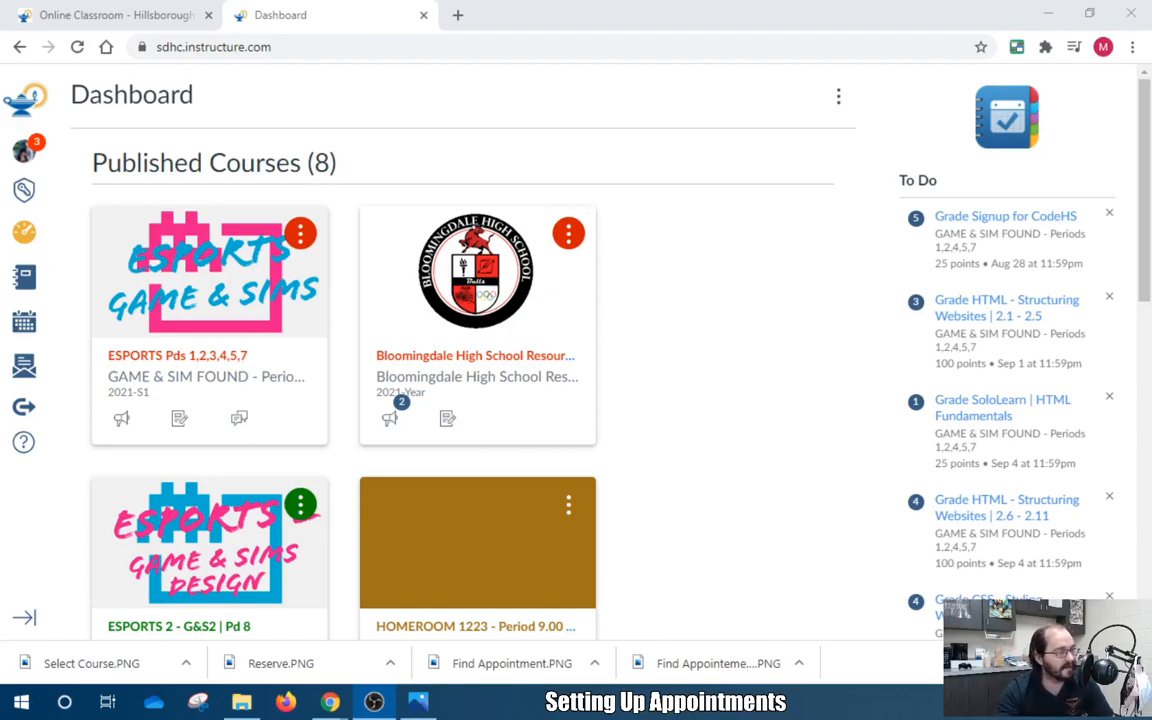
Open the Canvas calendar and show the personal, Annual Training Requirements, Bloomingdale High School Resources and Competitive Gaming Club calendars
left_click(12, 324)
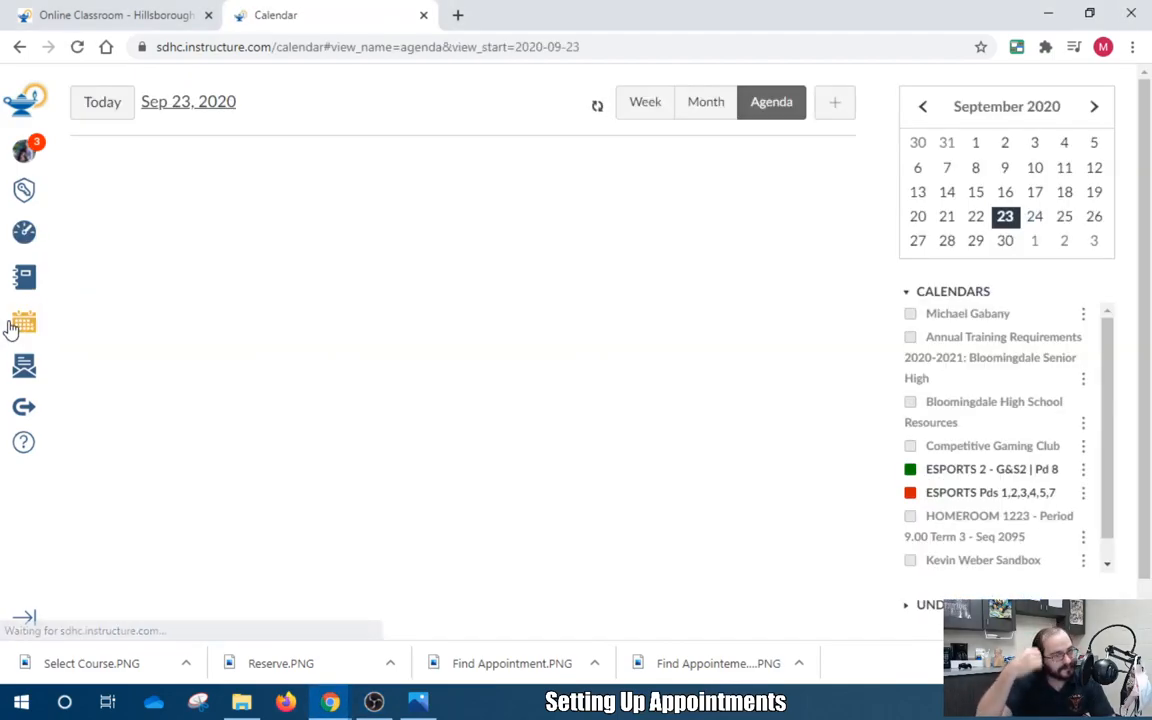
left_click(910, 313)
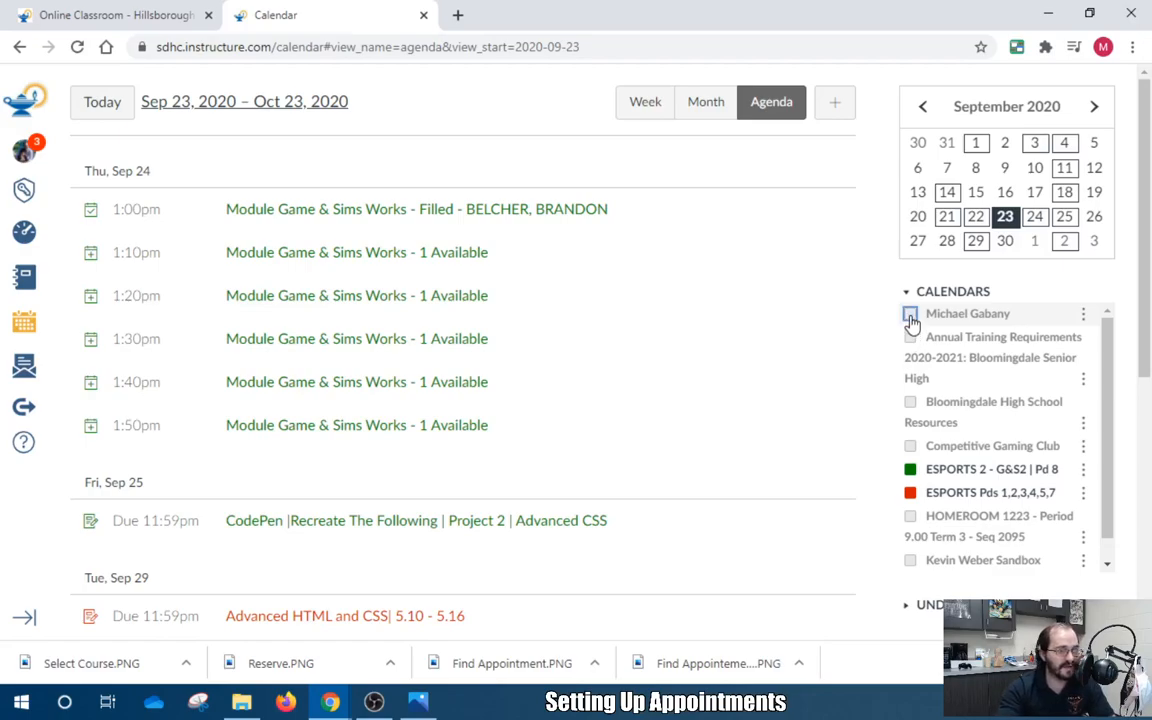
left_click(910, 337)
left_click(910, 403)
left_click(910, 446)
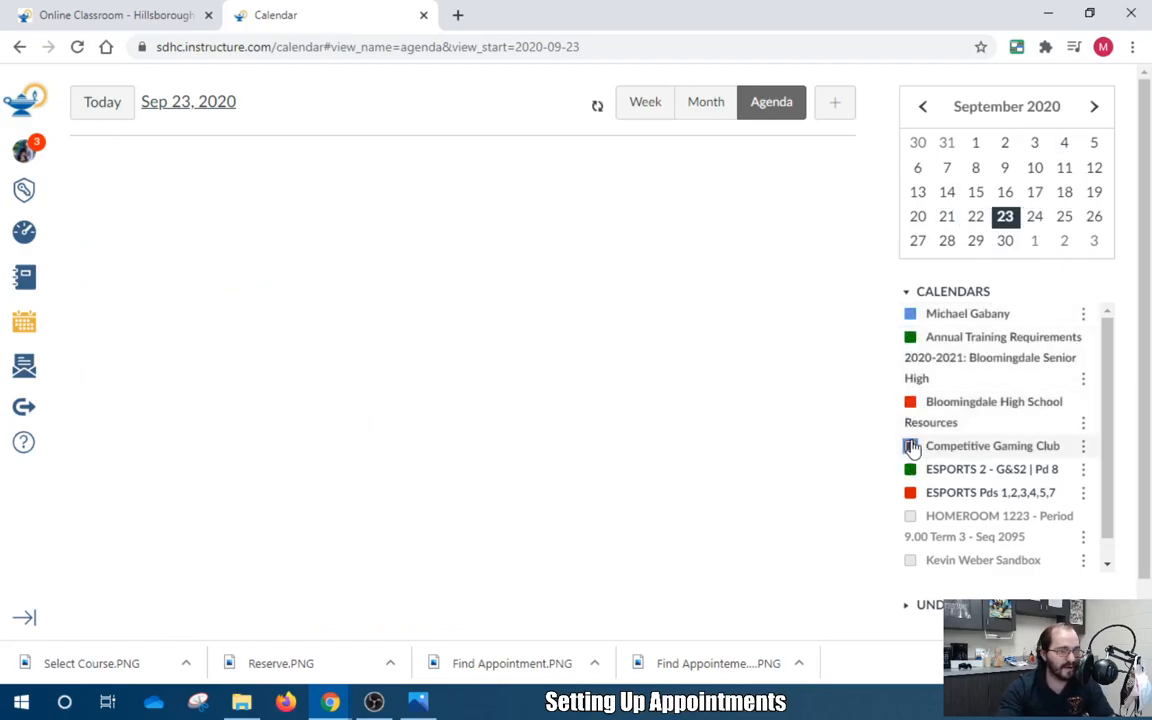
Hide the four calendars just shown and ESPORTS Pds 1,2,3,4,5,7, keeping only ESPORTS 2 - G&S2 | Pd 8 displayed
left_click(910, 313)
left_click(910, 337)
left_click(910, 401)
left_click(910, 446)
left_click(910, 492)
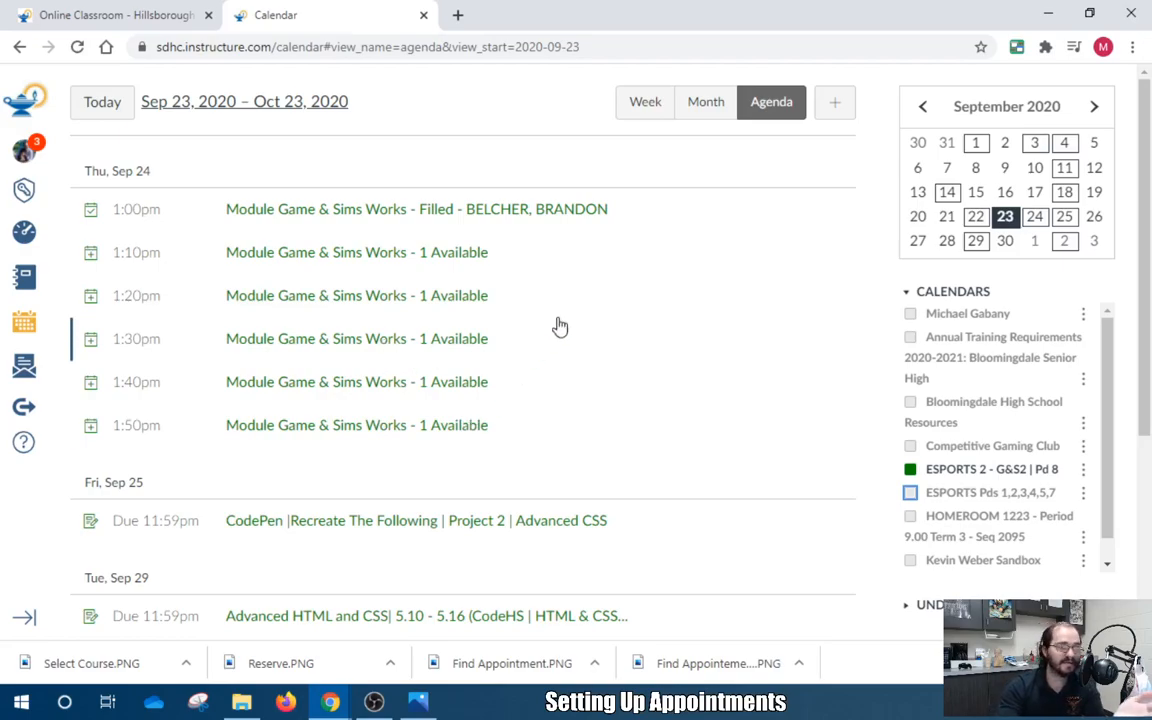
left_click(910, 493)
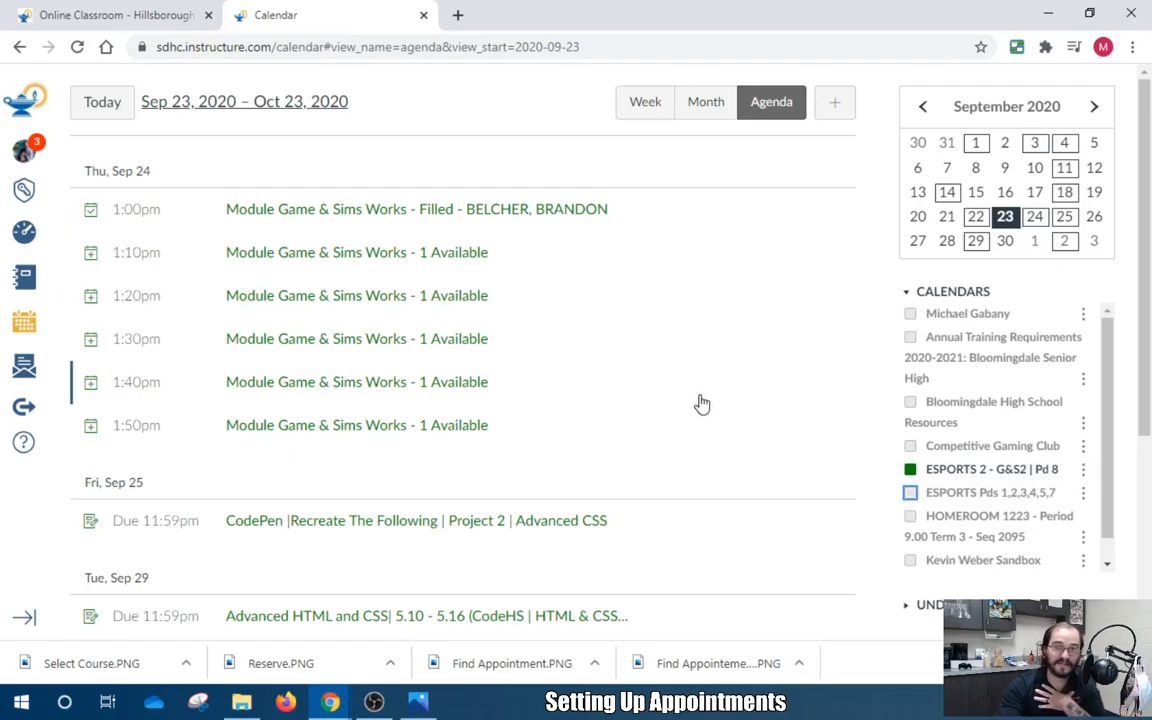
Start a new appointment group and name it "G&S2 - Conference Night"
left_click(834, 108)
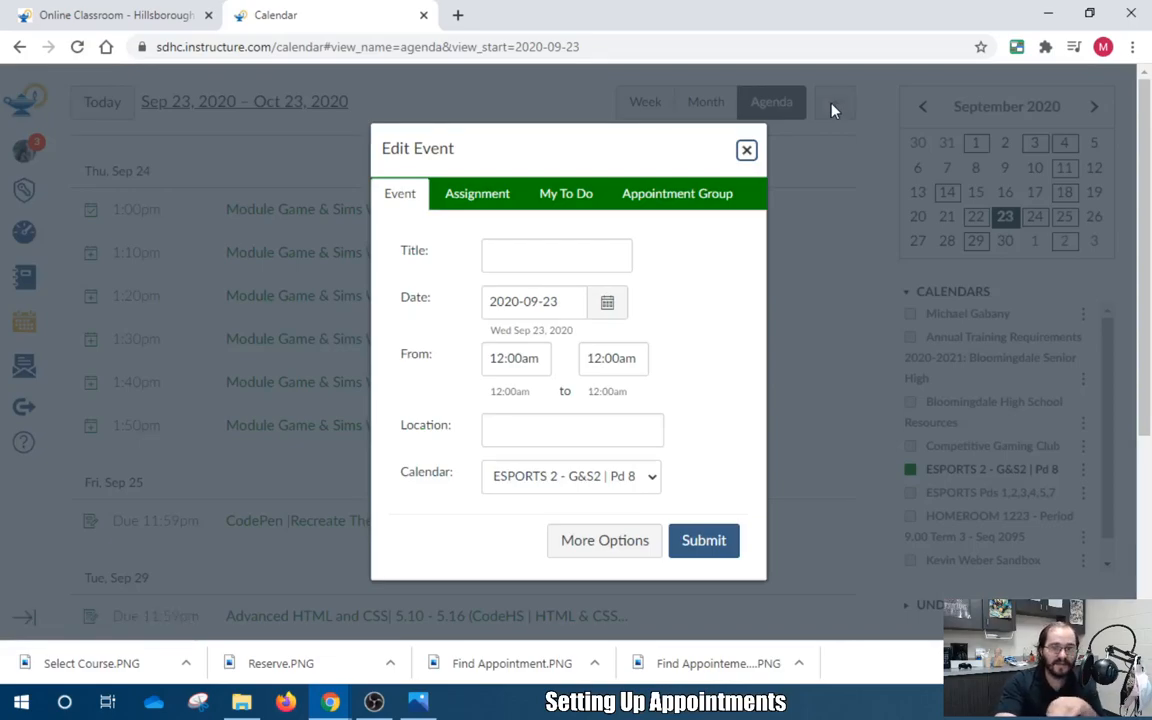
left_click(690, 193)
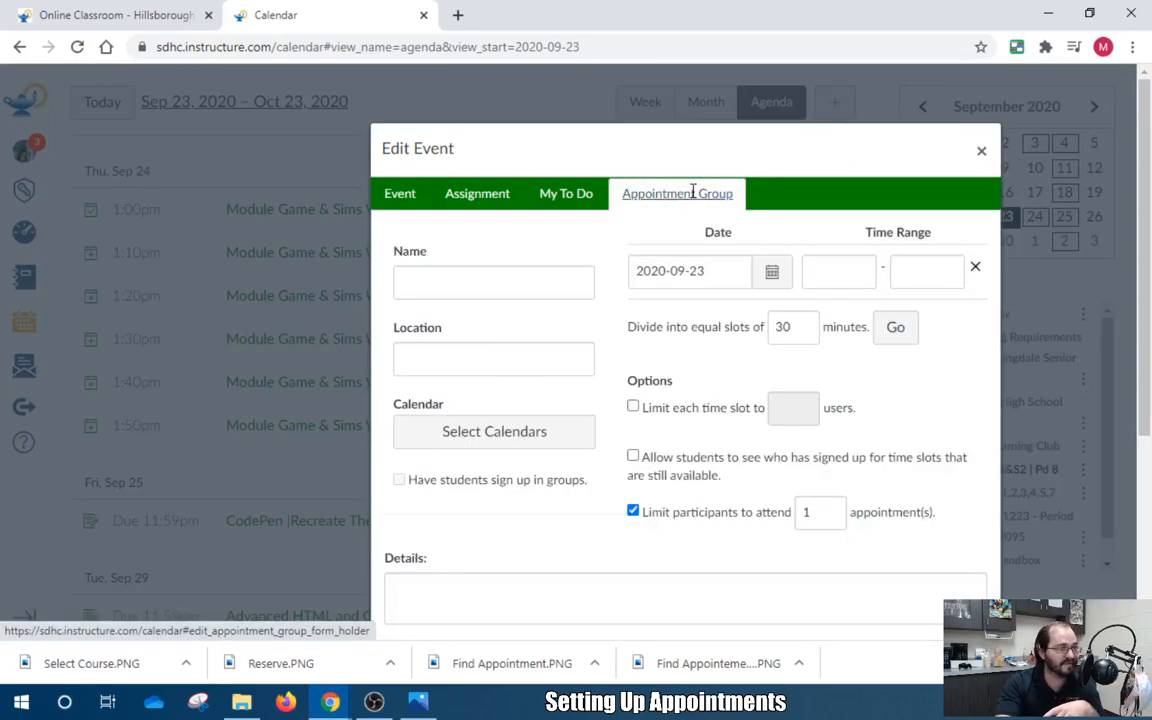
left_click(455, 289)
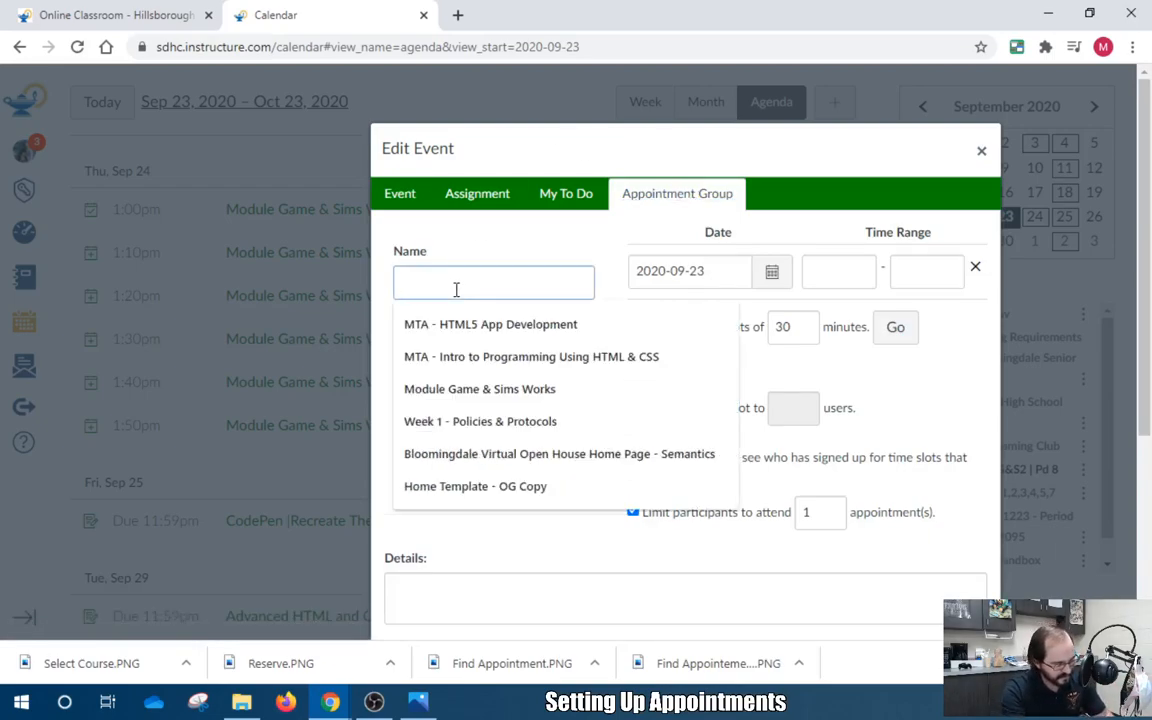
type("G&")
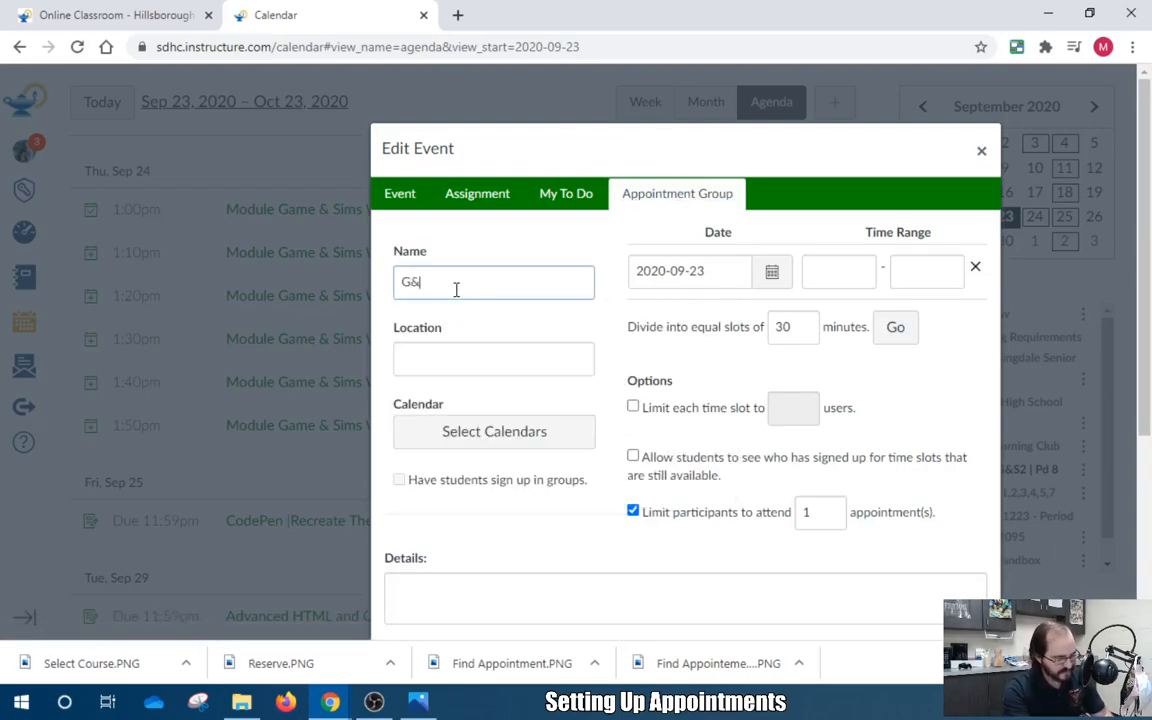
type("S2 - Confe")
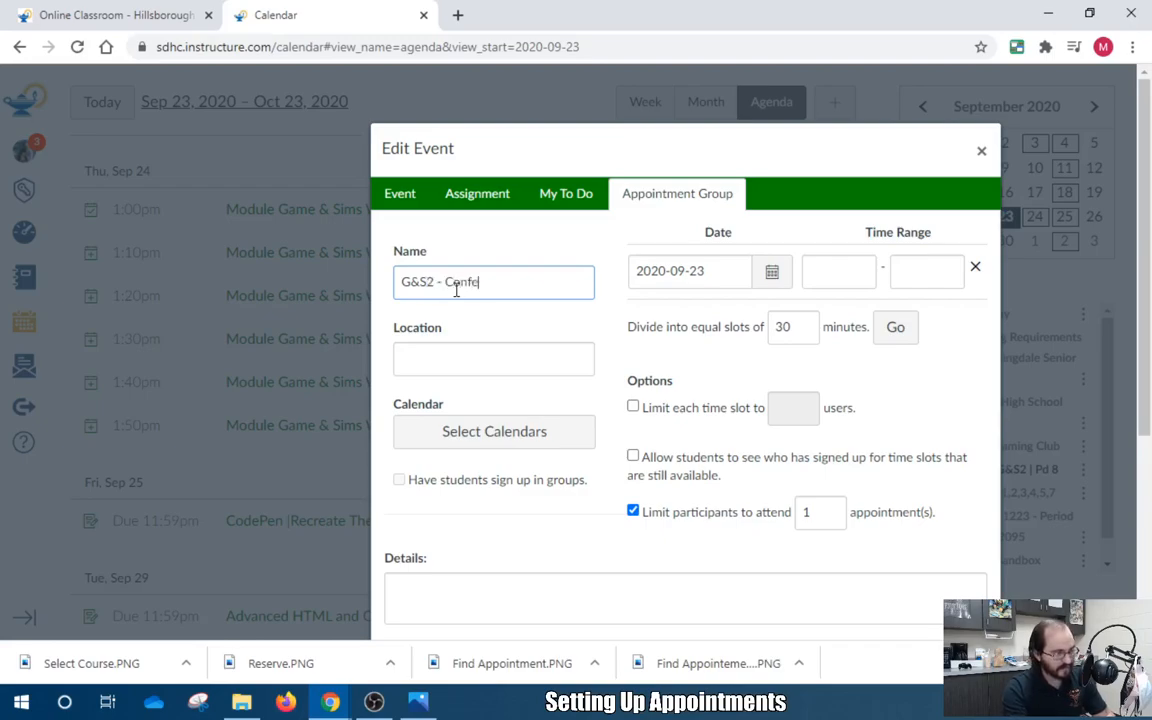
type("rence Night")
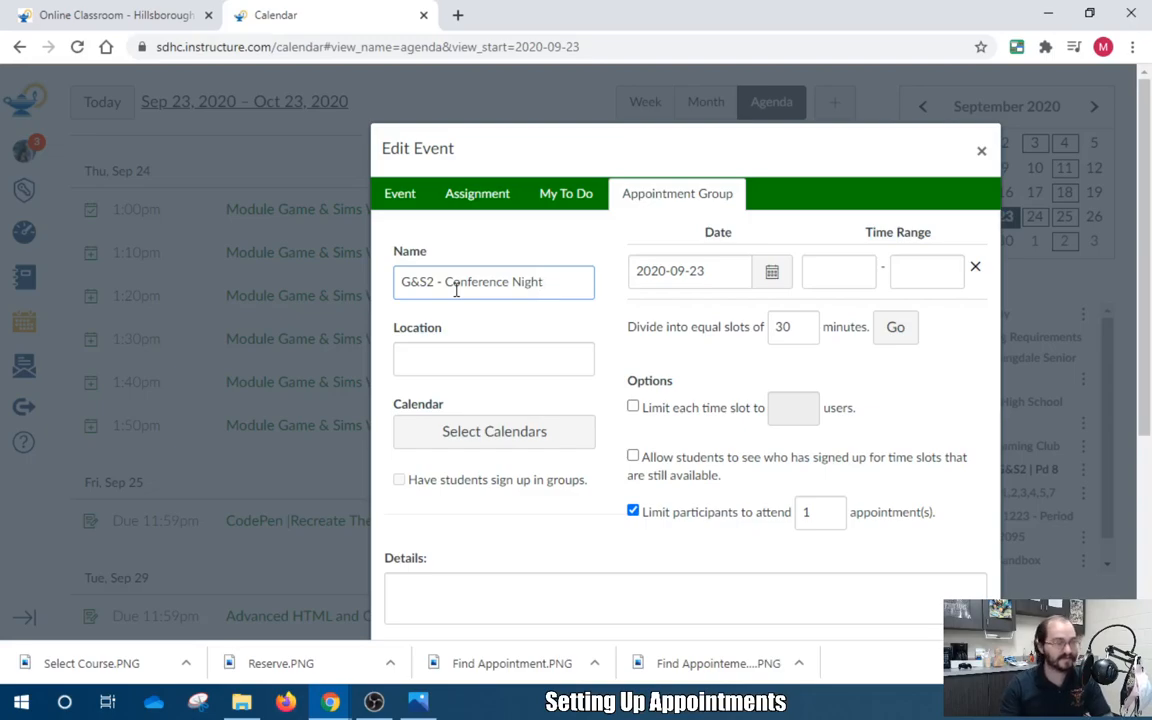
Set the appointment group's date to 2020-10-1 with a time range of 4:15 to 6:45
left_click(778, 268)
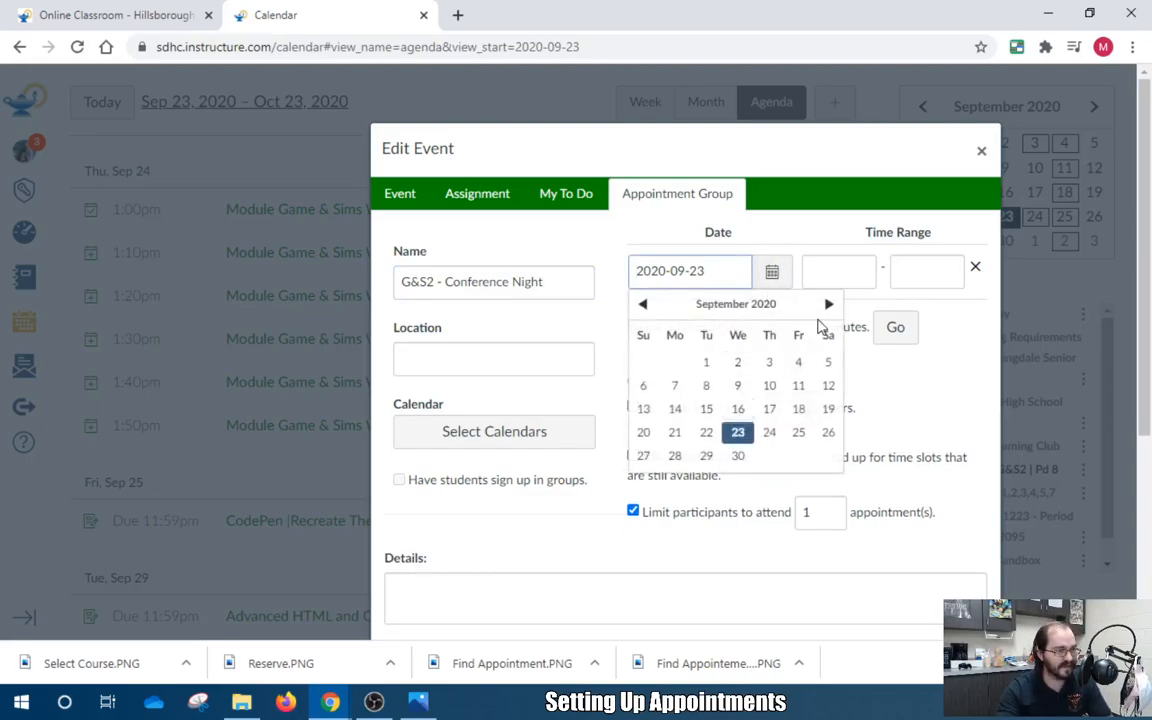
left_click(828, 304)
left_click(769, 362)
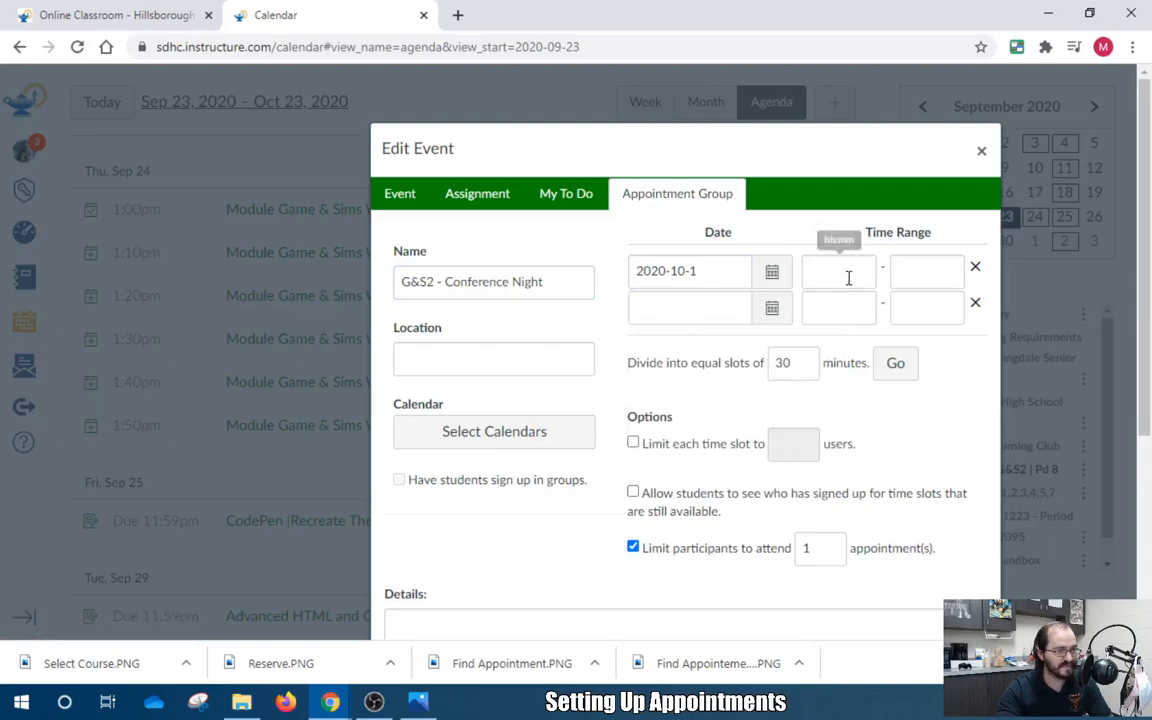
left_click(848, 278)
type("4:15")
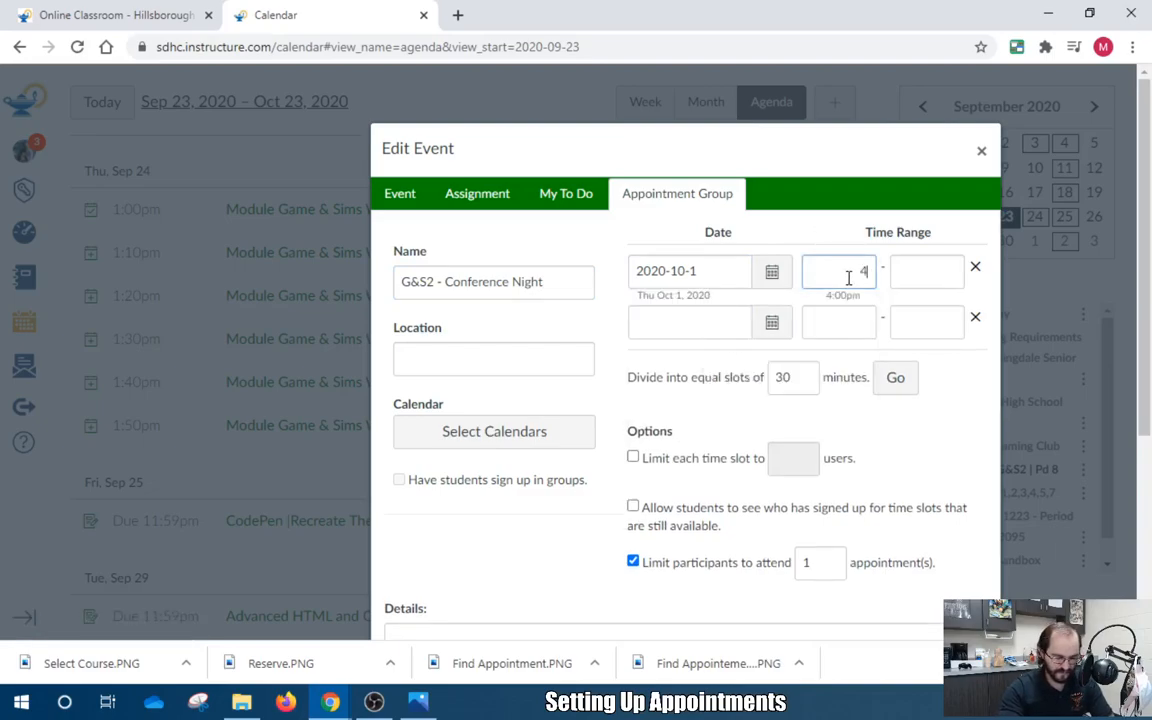
left_click(930, 272)
type("18:00")
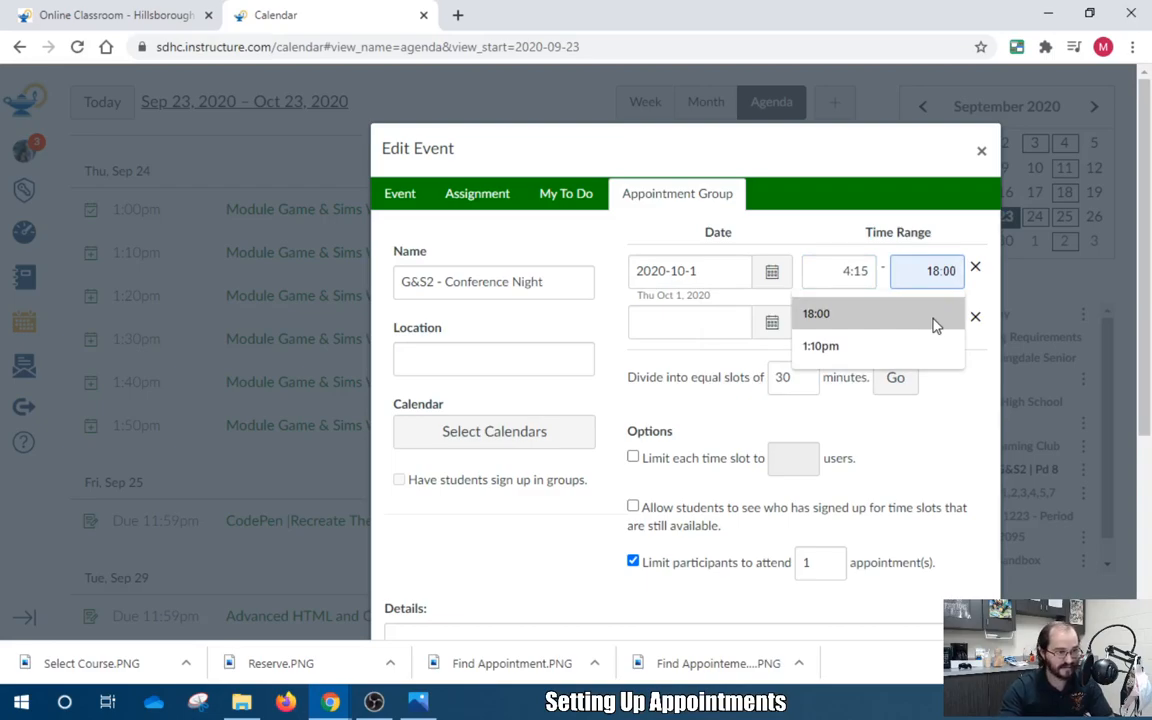
key("BackSpace")
key("BackSpace")
key("BackSpace")
key("BackSpace")
key("BackSpace")
type("6:45")
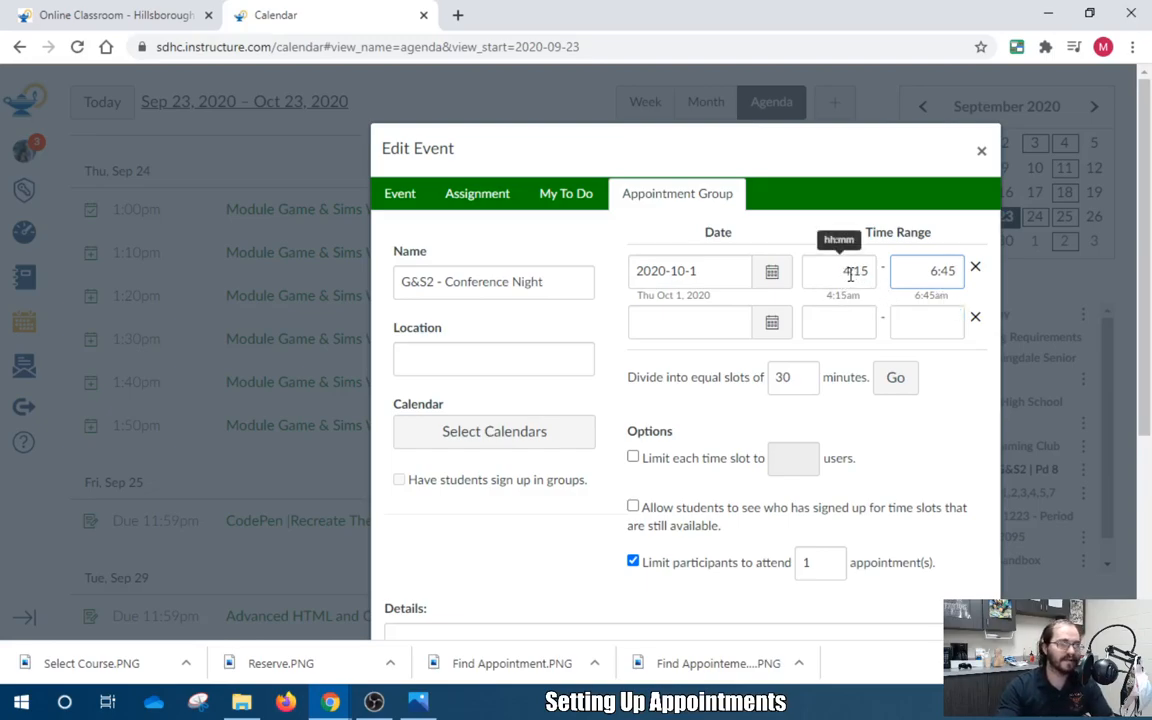
Change the time range to 16:15 to 18:45 in 24-hour format and remove the empty extra date row
left_click(850, 271)
key("BackSpace")
type("16")
left_click(940, 271)
key("BackSpace")
type("18")
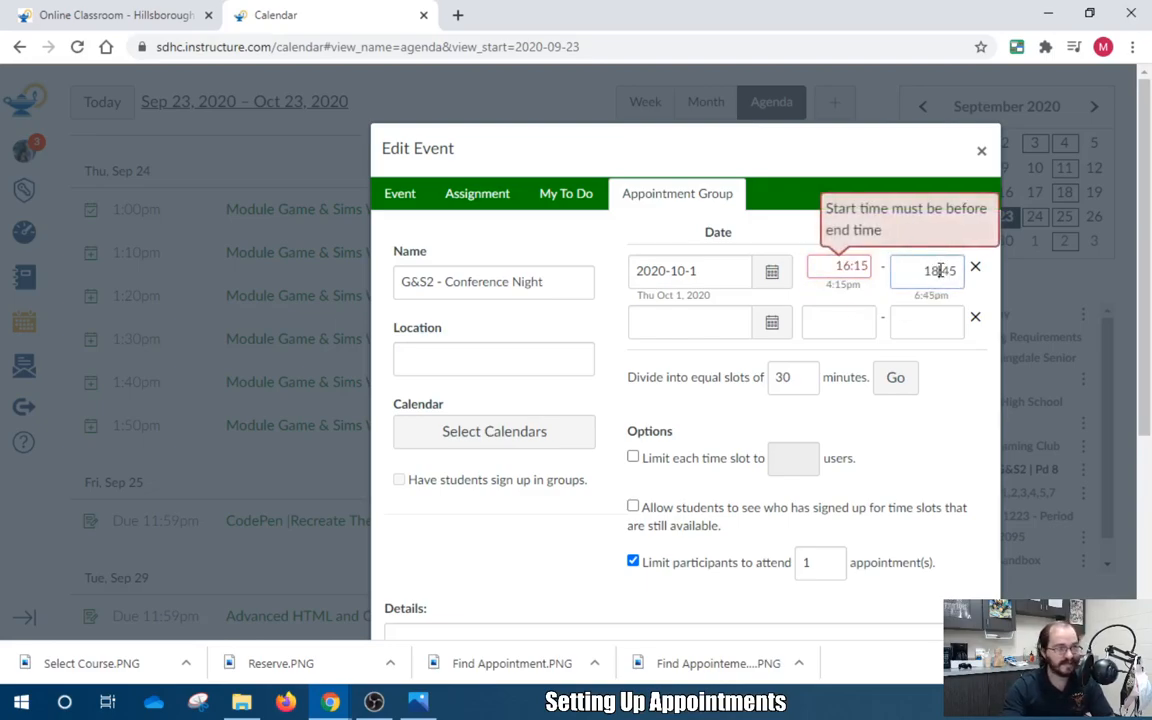
left_click(894, 305)
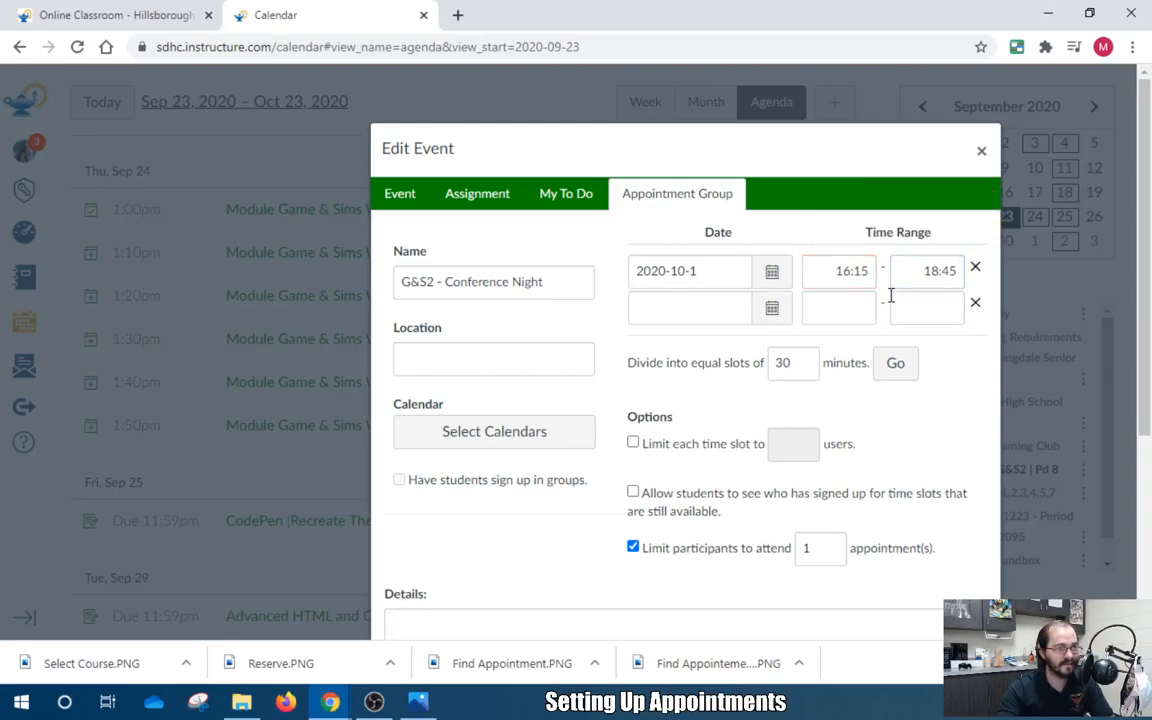
left_click(983, 312)
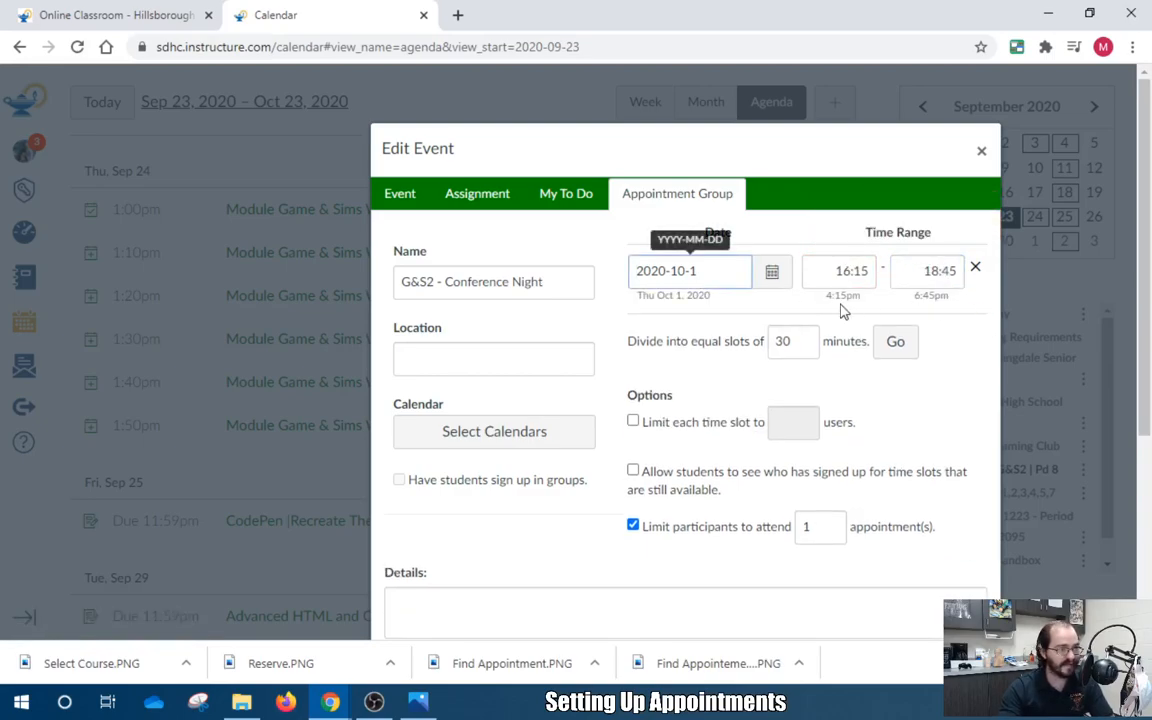
Set the slot length to 10 minutes and limit each time slot to 1 user
left_click_drag(795, 342, 770, 342)
type("10")
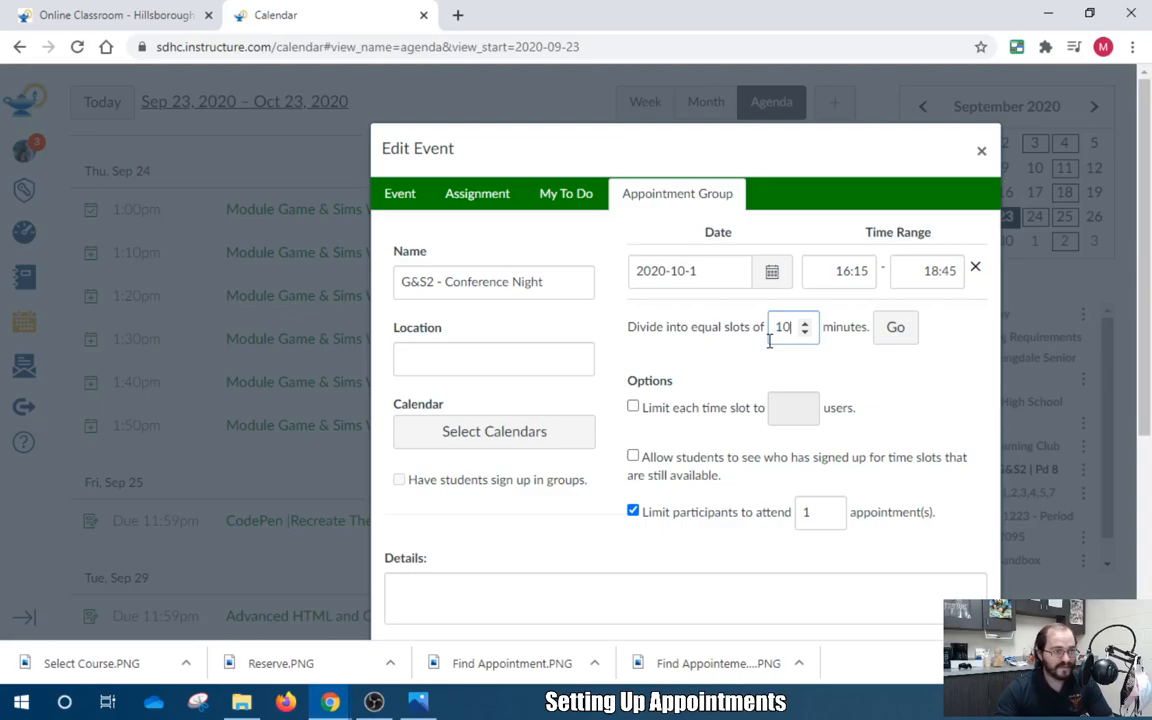
key("BackSpace")
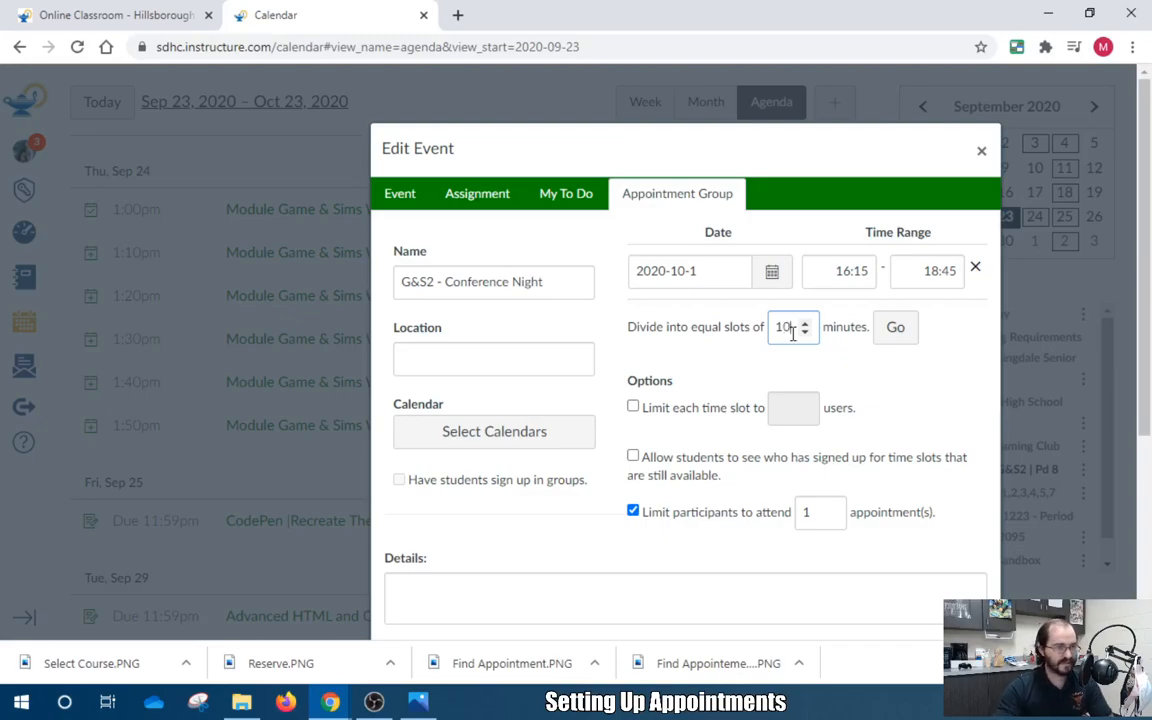
left_click(658, 413)
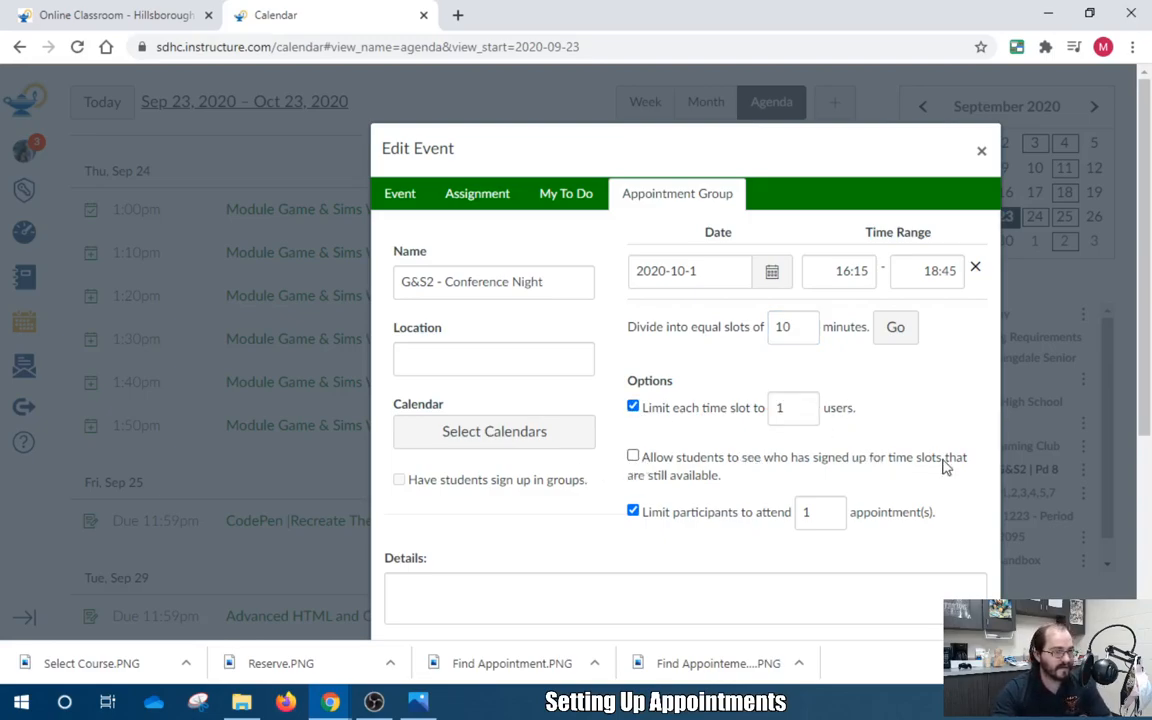
Enter "Zoom | Via Phone" as the appointment group's location
left_click(495, 364)
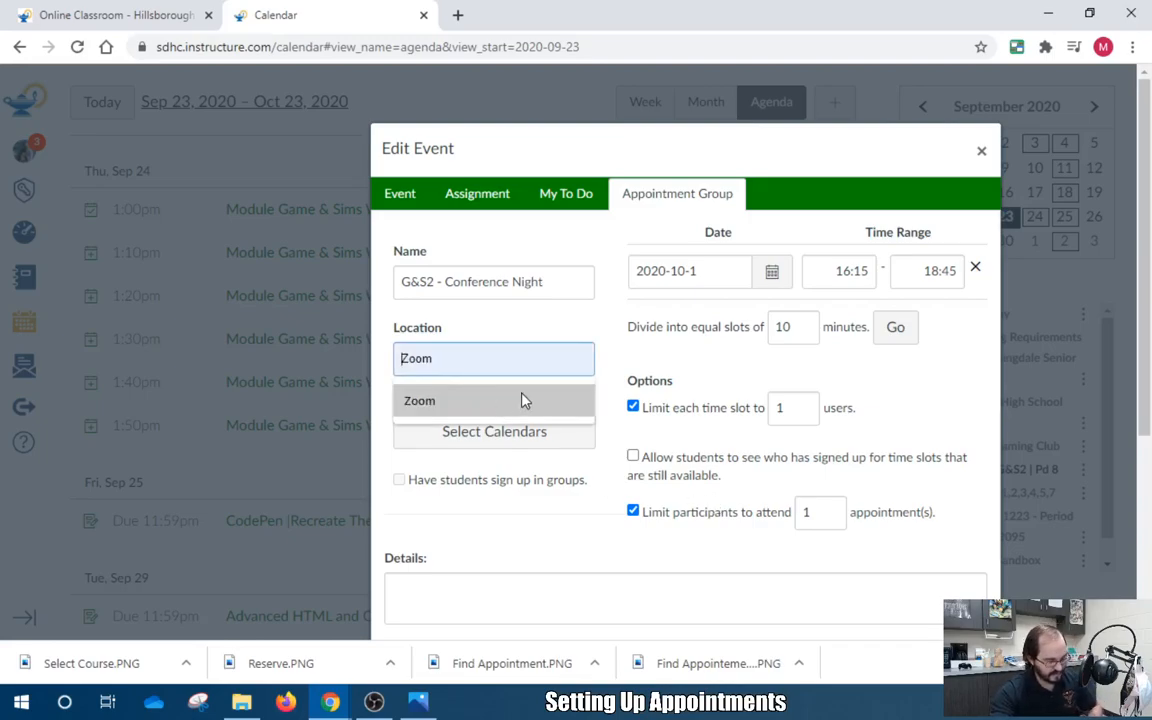
type("Xoom")
key("BackSpace")
key("BackSpace")
key("BackSpace")
key("BackSpace")
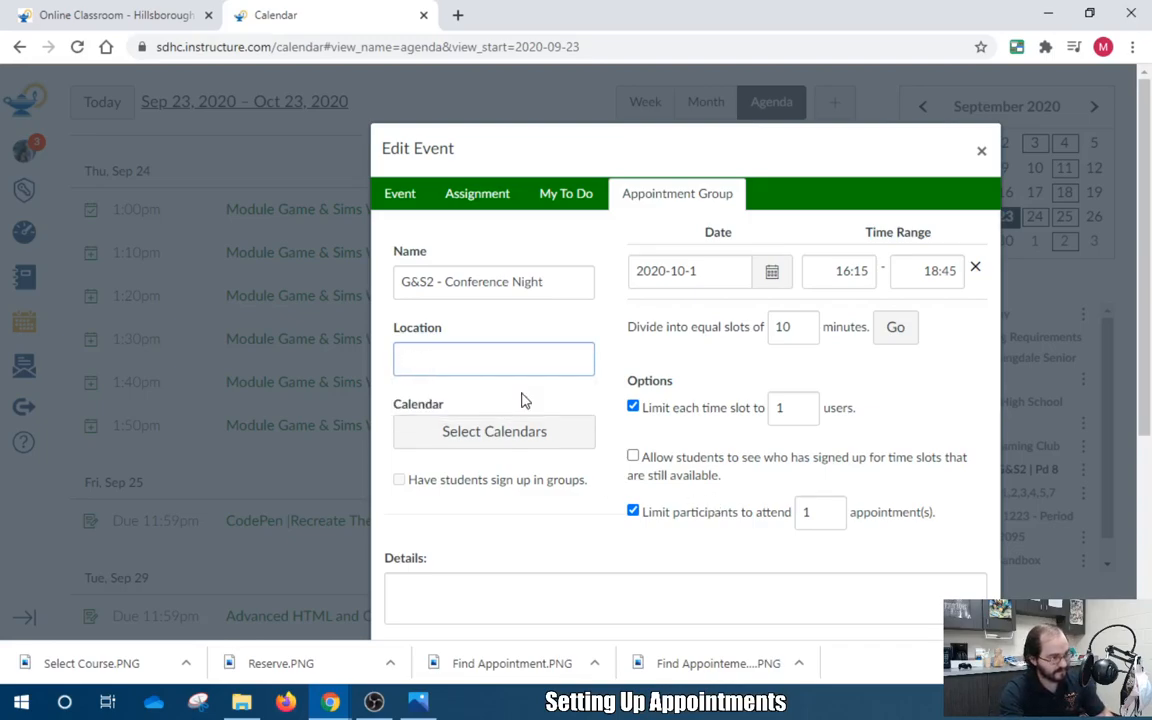
type("Zoom ")
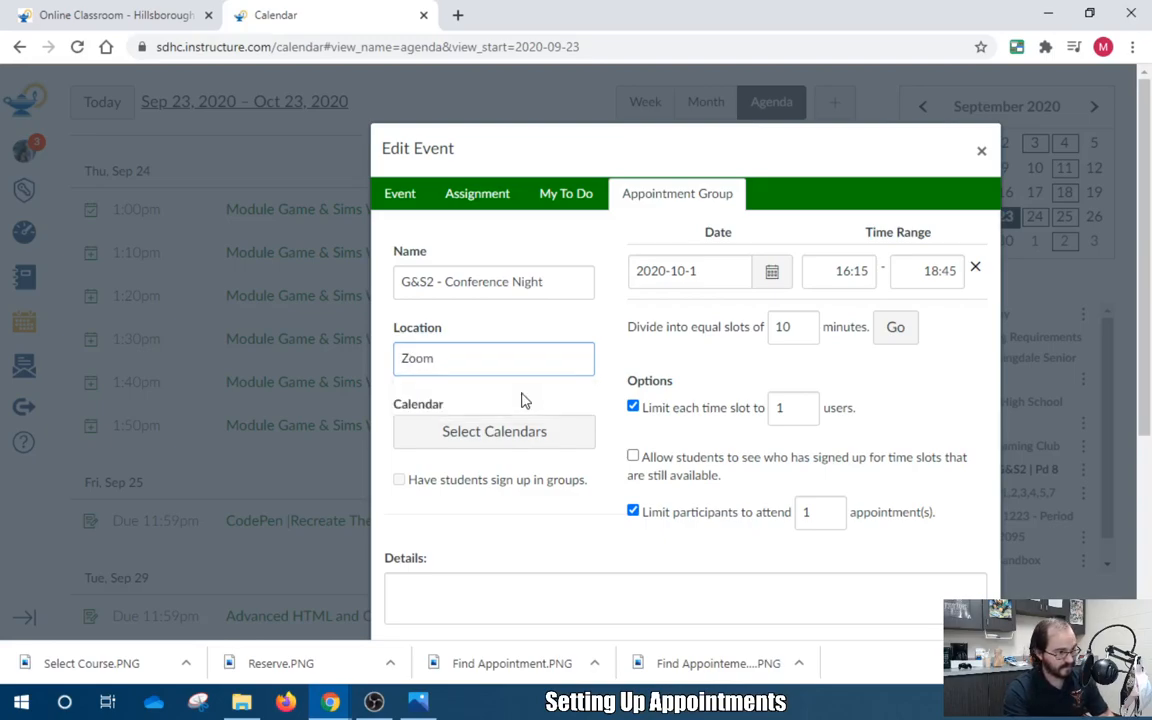
type("| Via Phone")
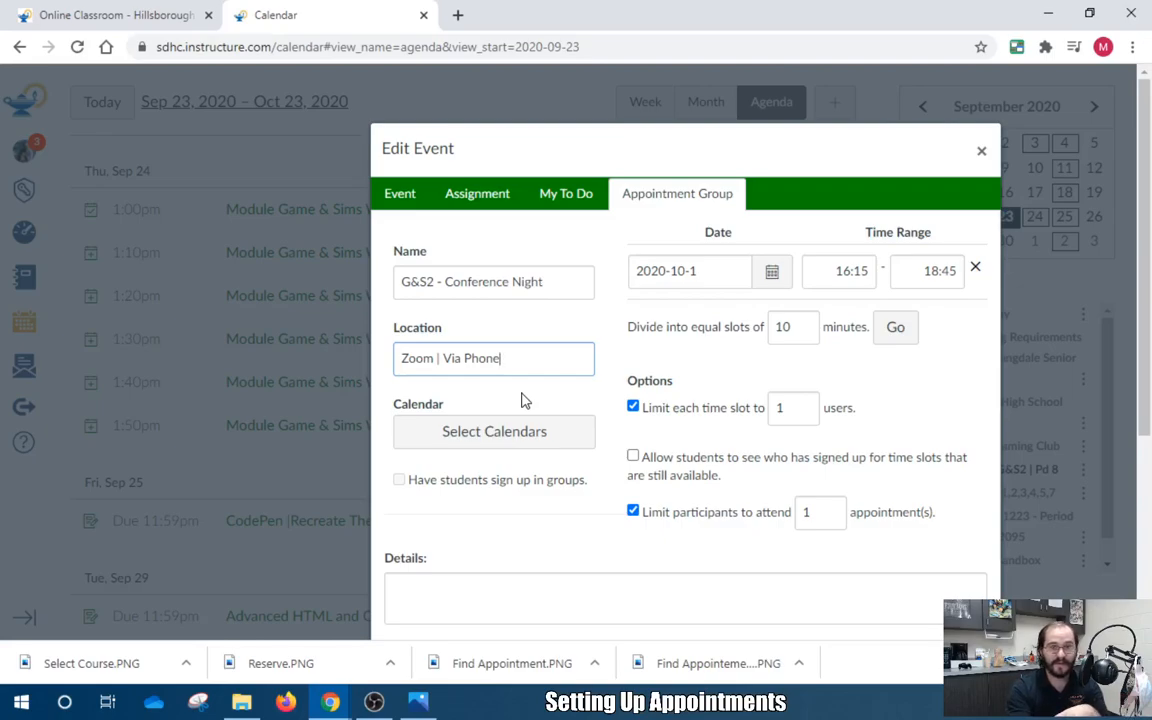
Change the location to "Zoom (See Details For Link)"
key("BackSpace")
key("BackSpace")
key("BackSpace")
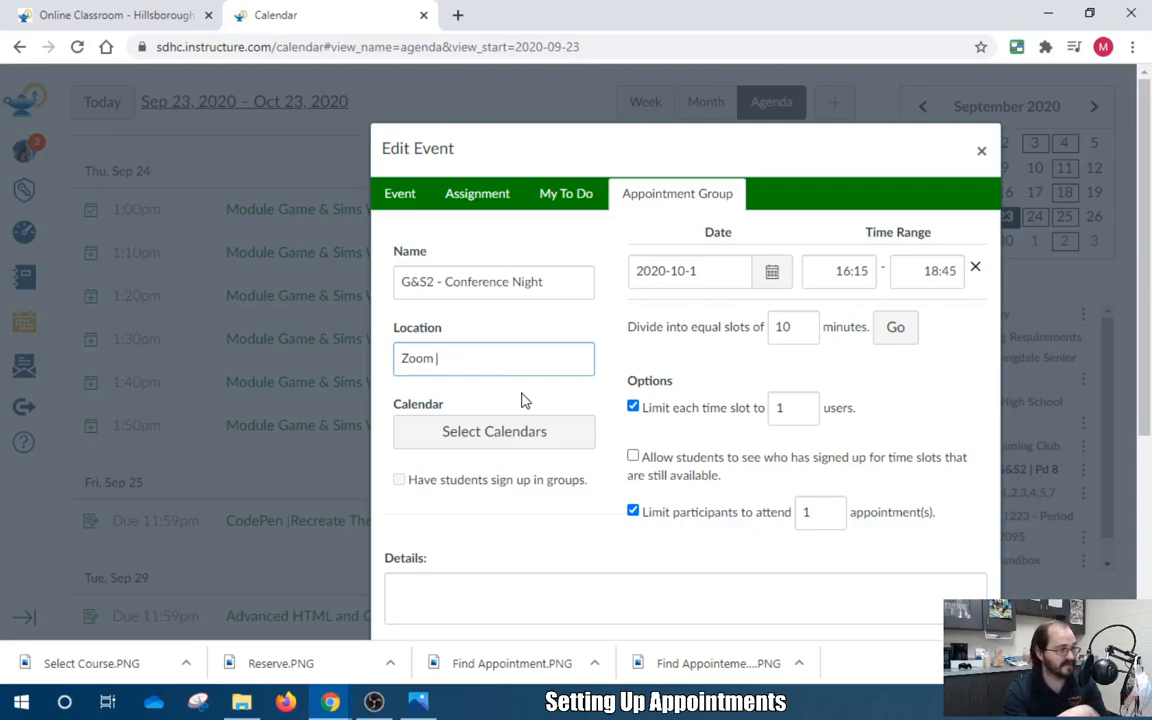
key("BackSpace")
type("(See")
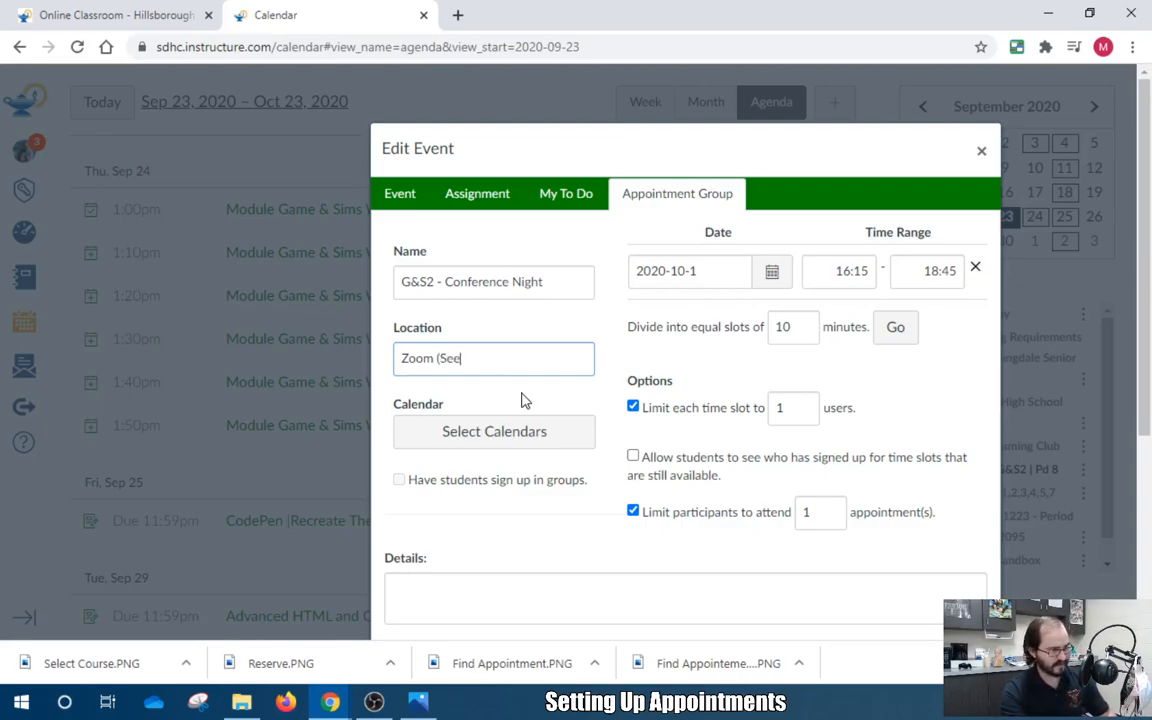
type(" Details")
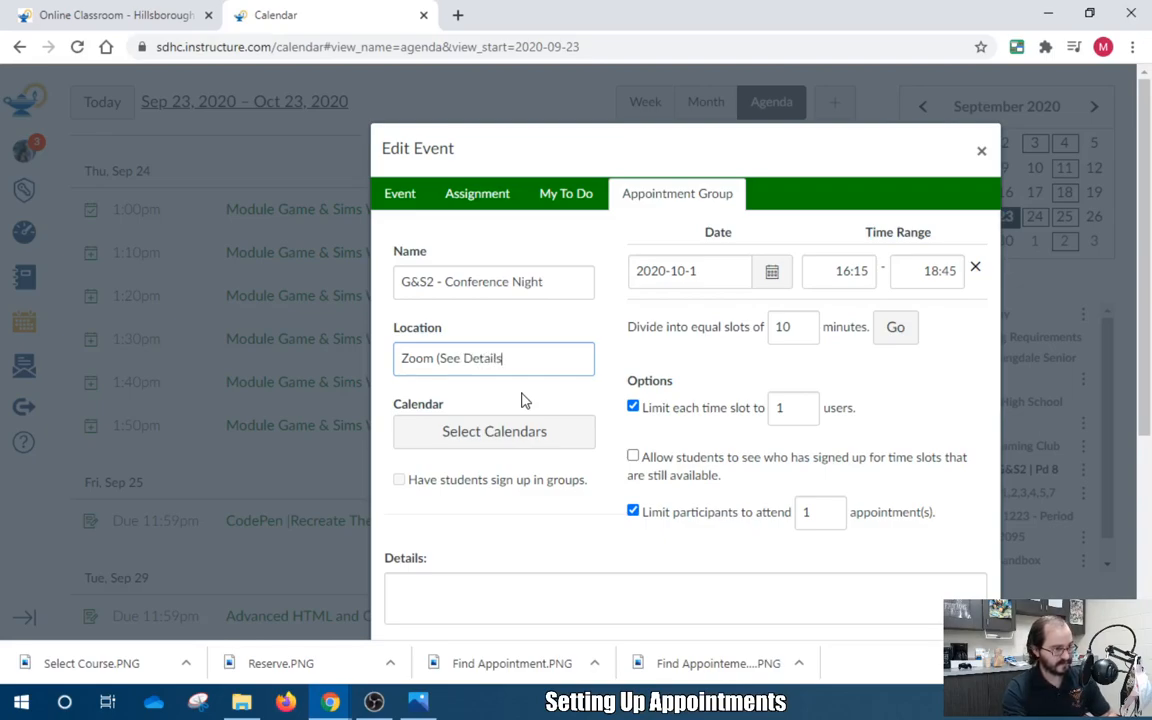
type(" For Link")
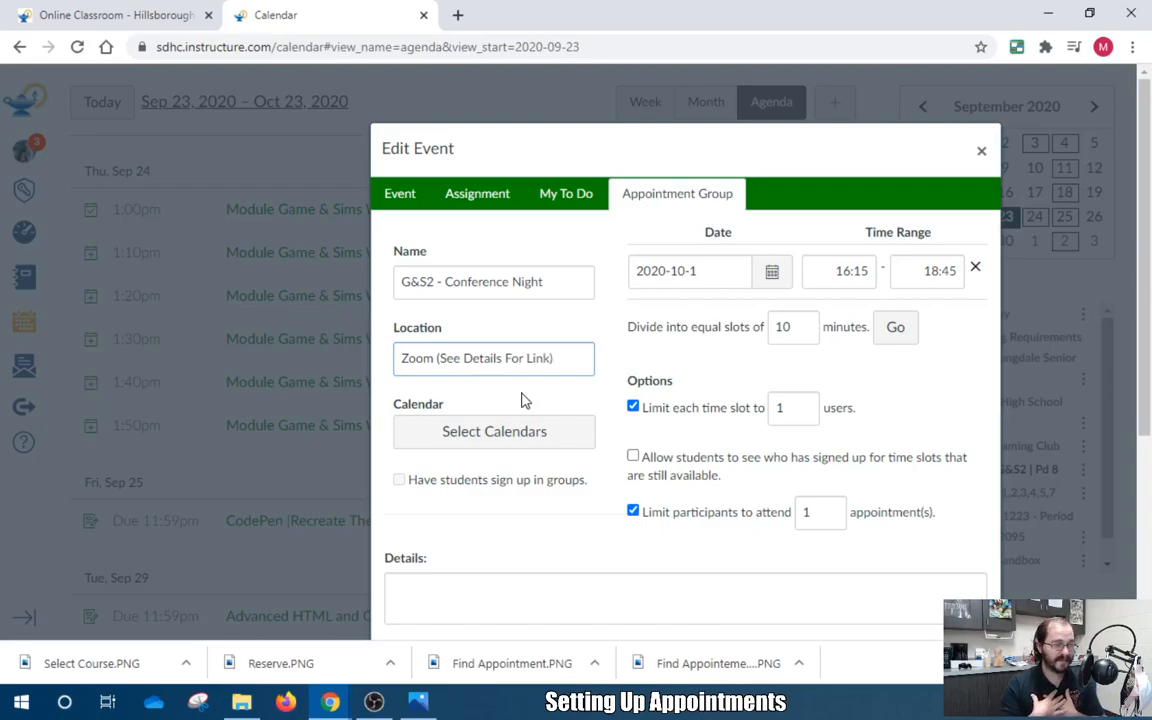
In a new browser tab, search Google for "clever zoom link hcps"
scroll(521, 400, "down", 1)
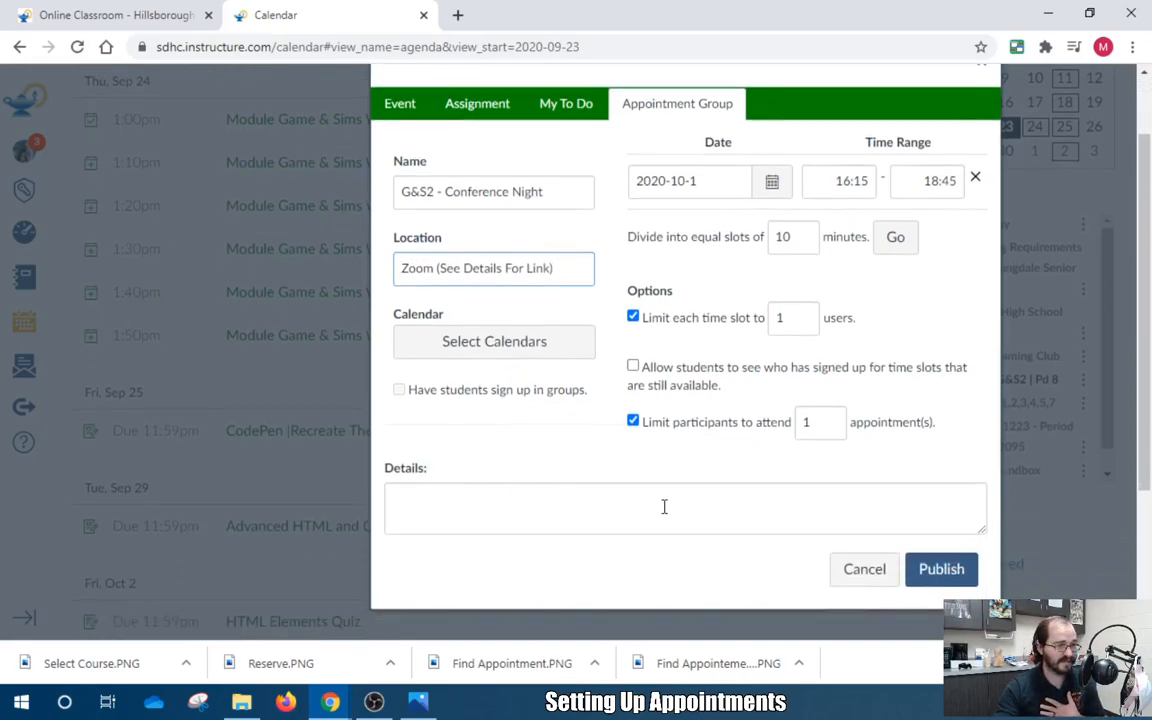
left_click(459, 17)
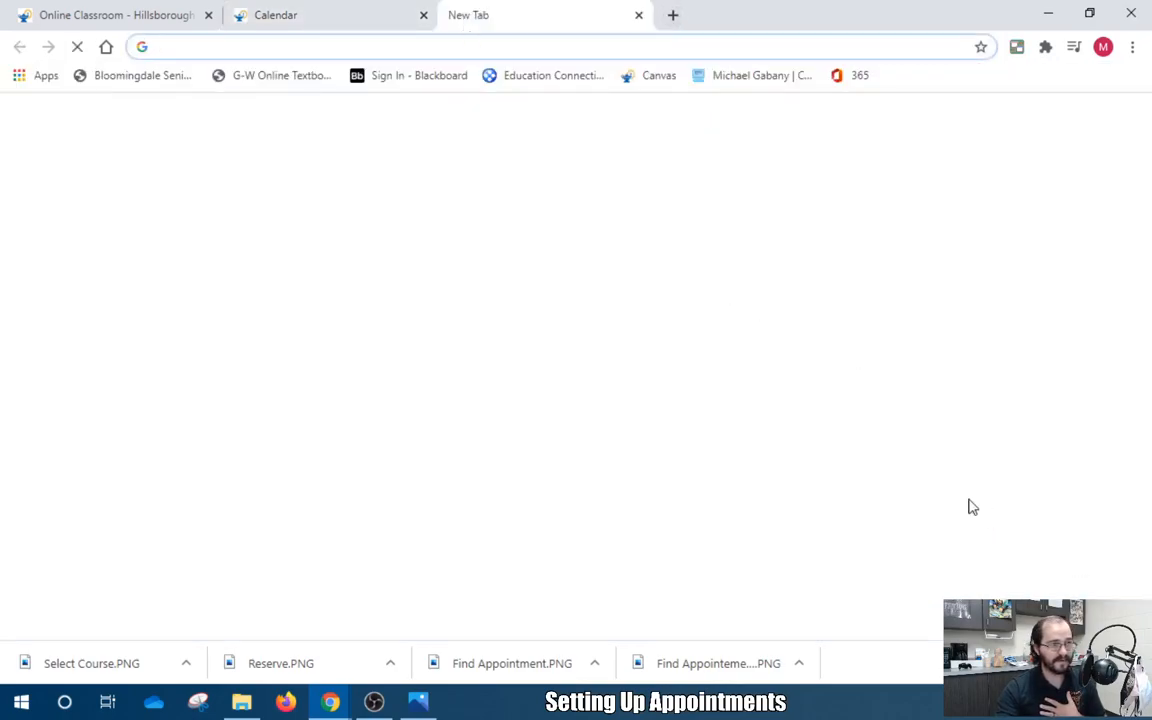
left_click(656, 50)
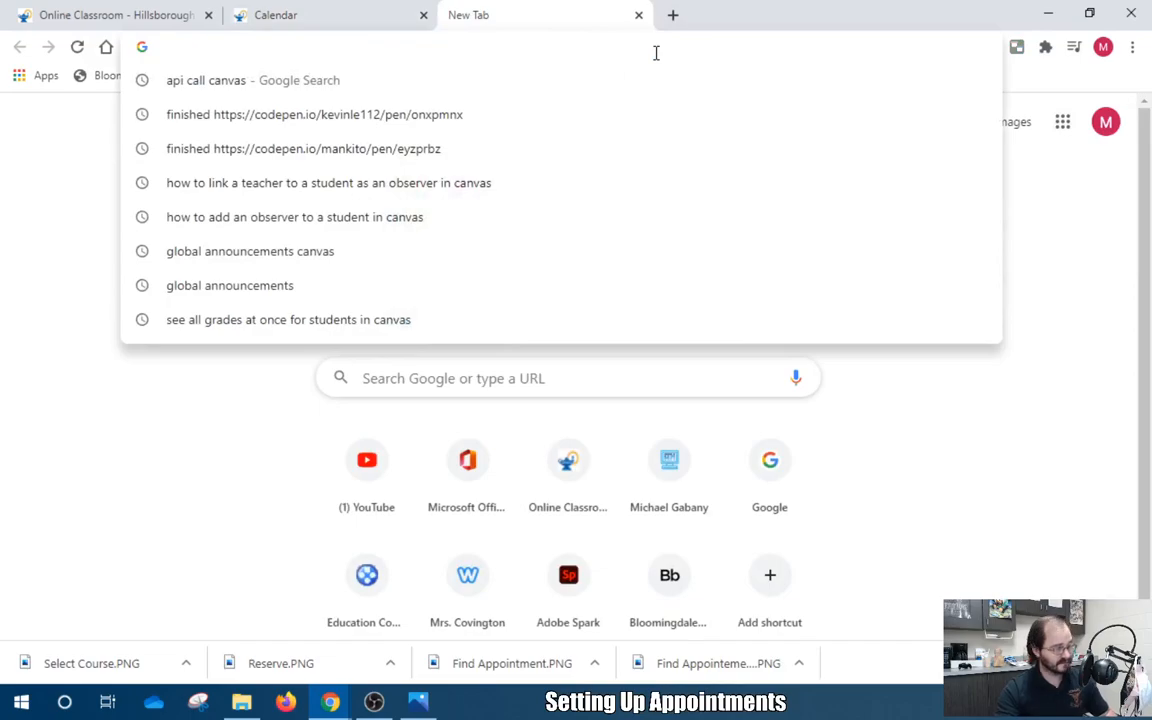
type("clever zoom link")
key("Return")
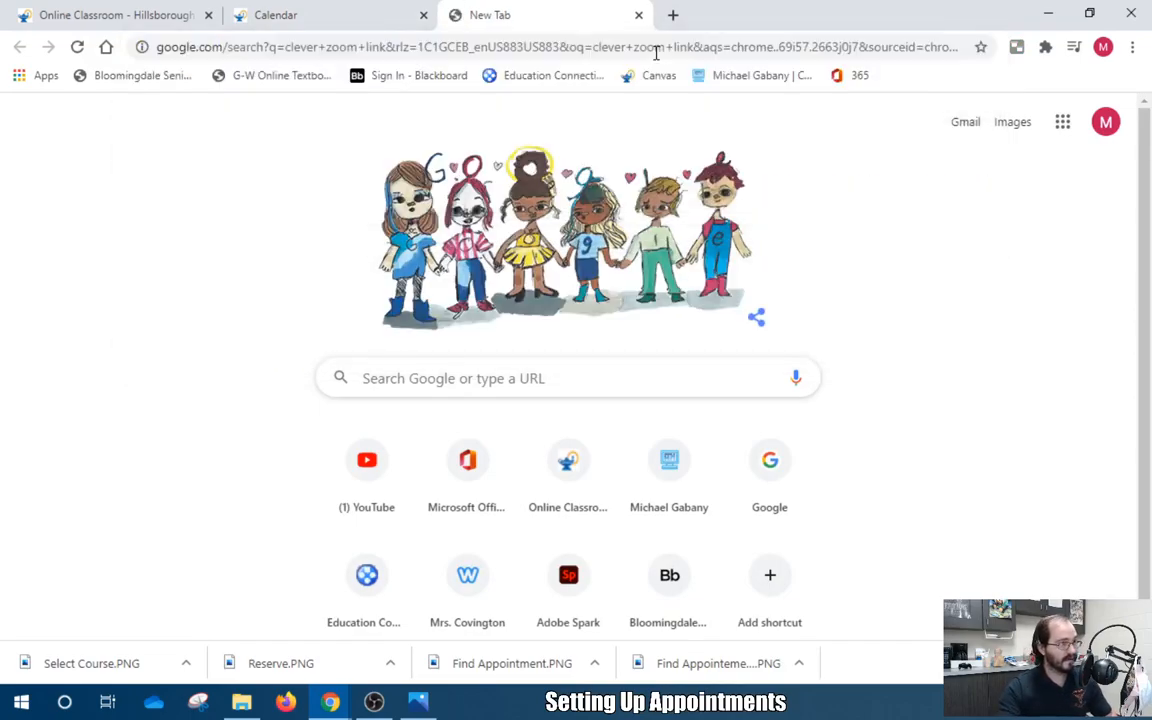
left_click(299, 97)
type("hcps")
key("Return")
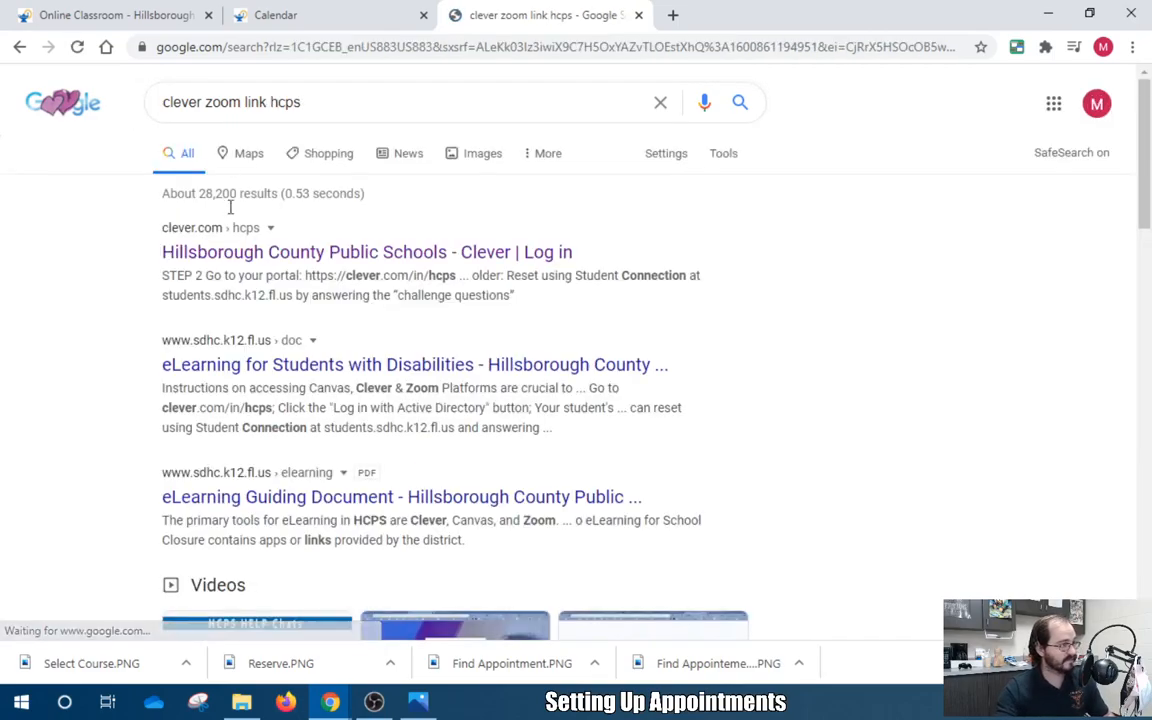
Open the Hillsborough County Public Schools Clever portal from the search results and log in with Active Directory
left_click(348, 253)
scroll(504, 503, "down", 3)
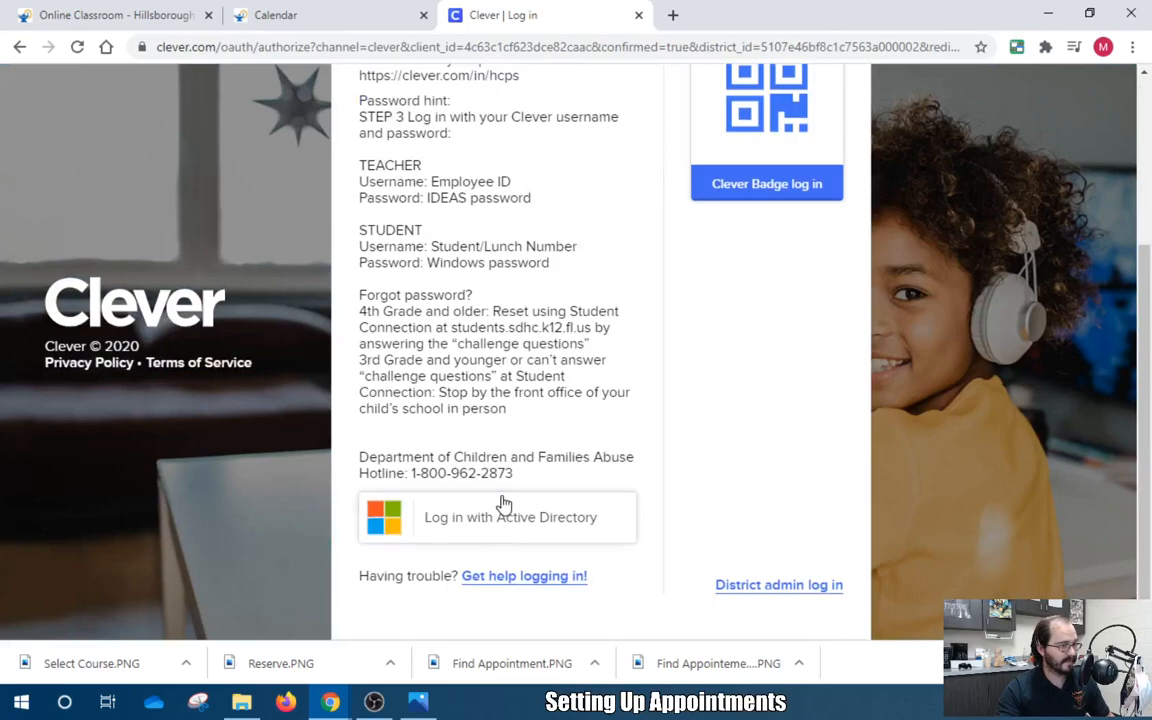
left_click(543, 530)
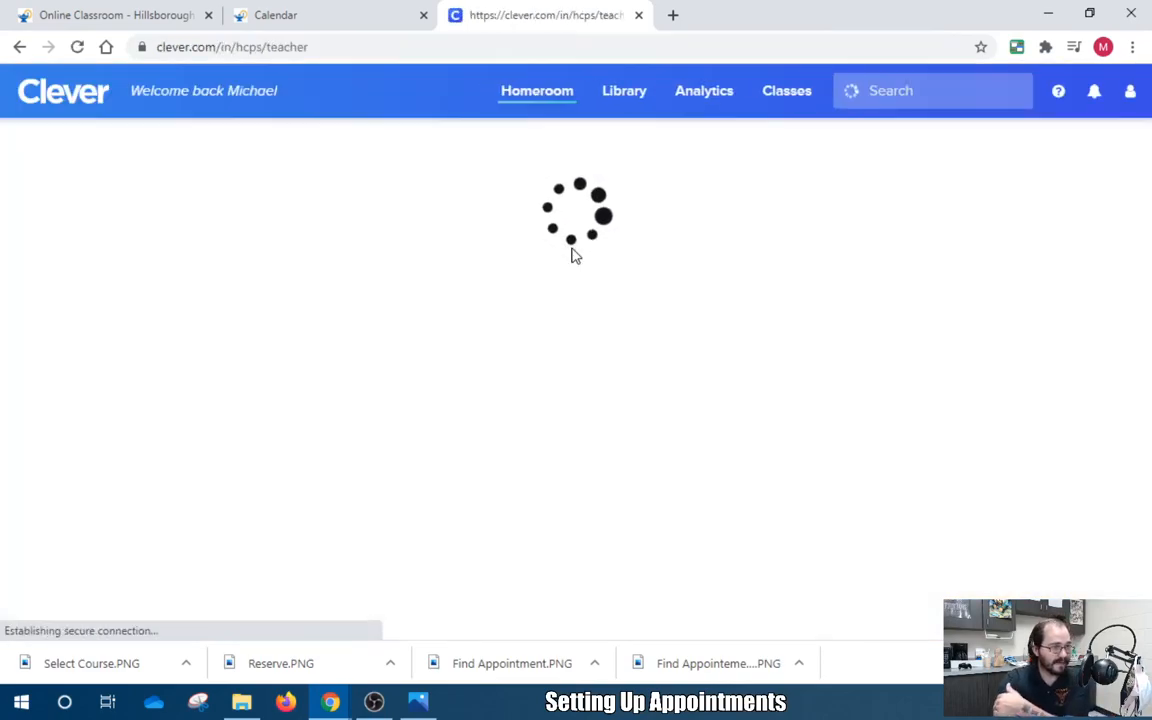
Open Zoom from the Clever homeroom and examine the list of upcoming meetings
left_click(268, 497)
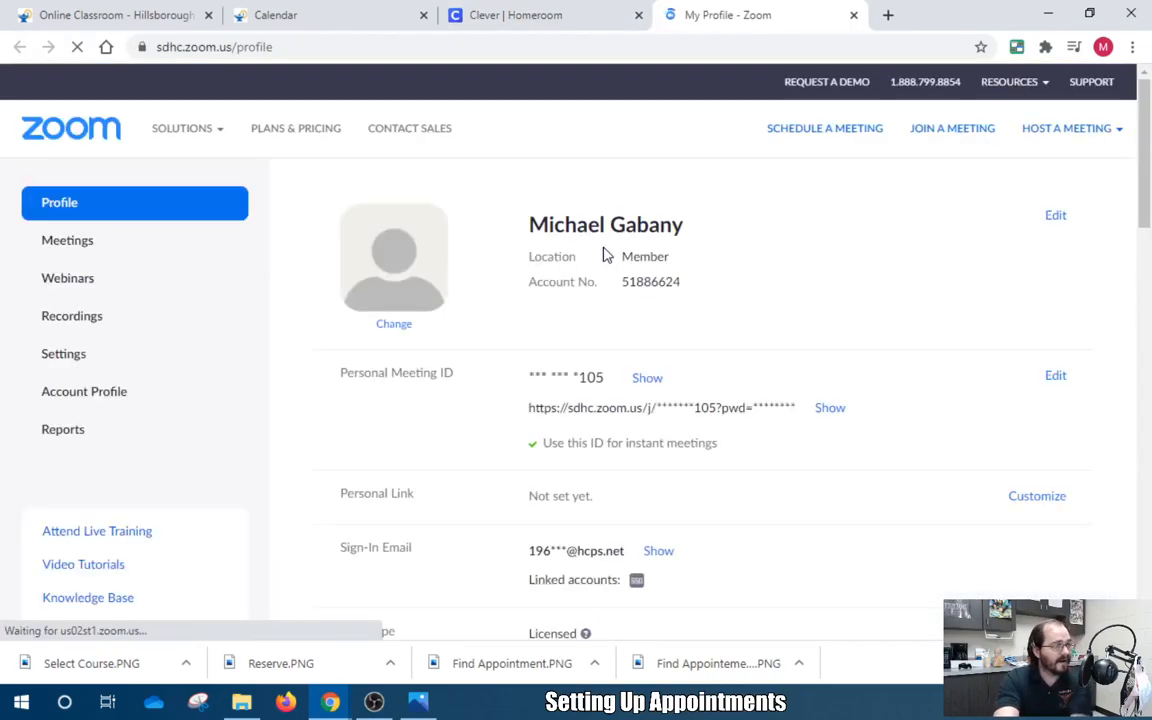
left_click(83, 247)
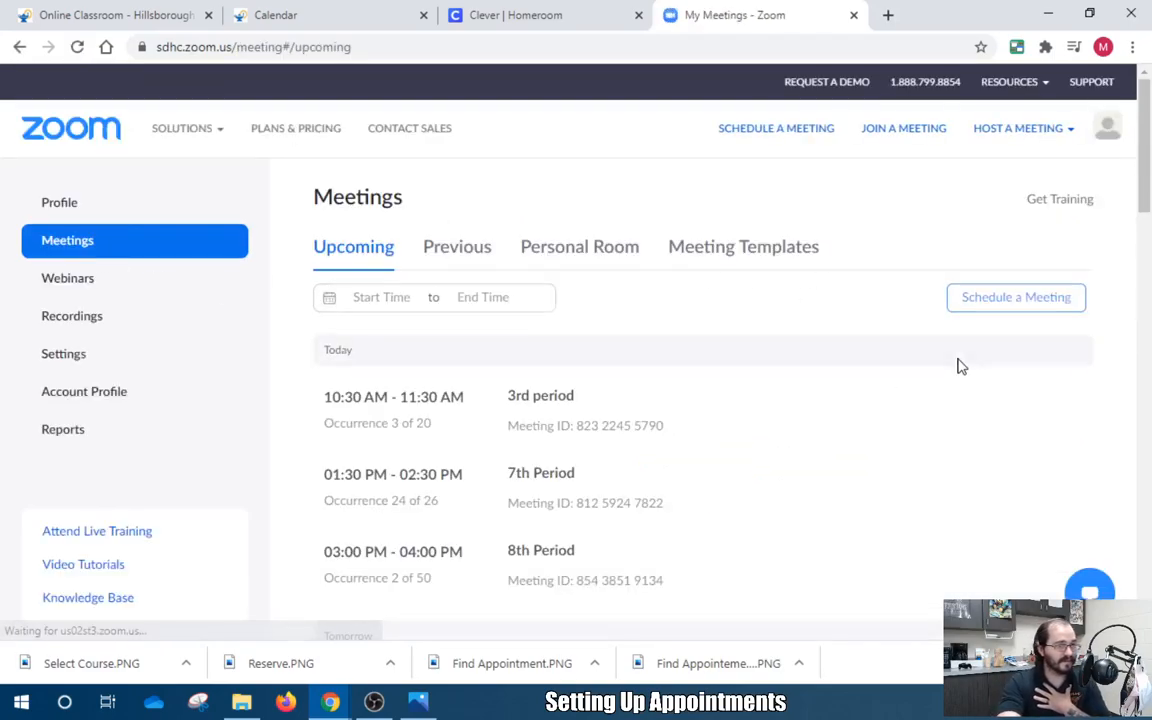
scroll(855, 369, "down", 1)
mouse_move(424, 311)
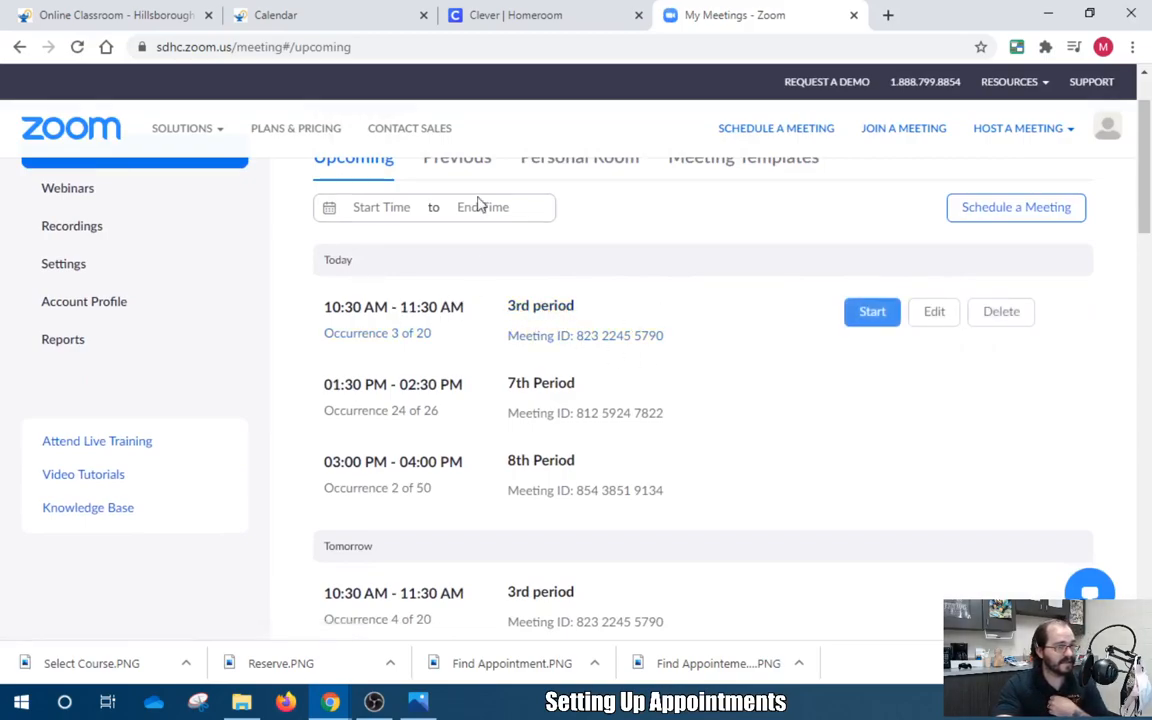
Return to the Canvas calendar and assign the appointment group to the ESPORTS 2 - G&S2 | Pd 8 calendar
left_click(352, 16)
left_click(563, 506)
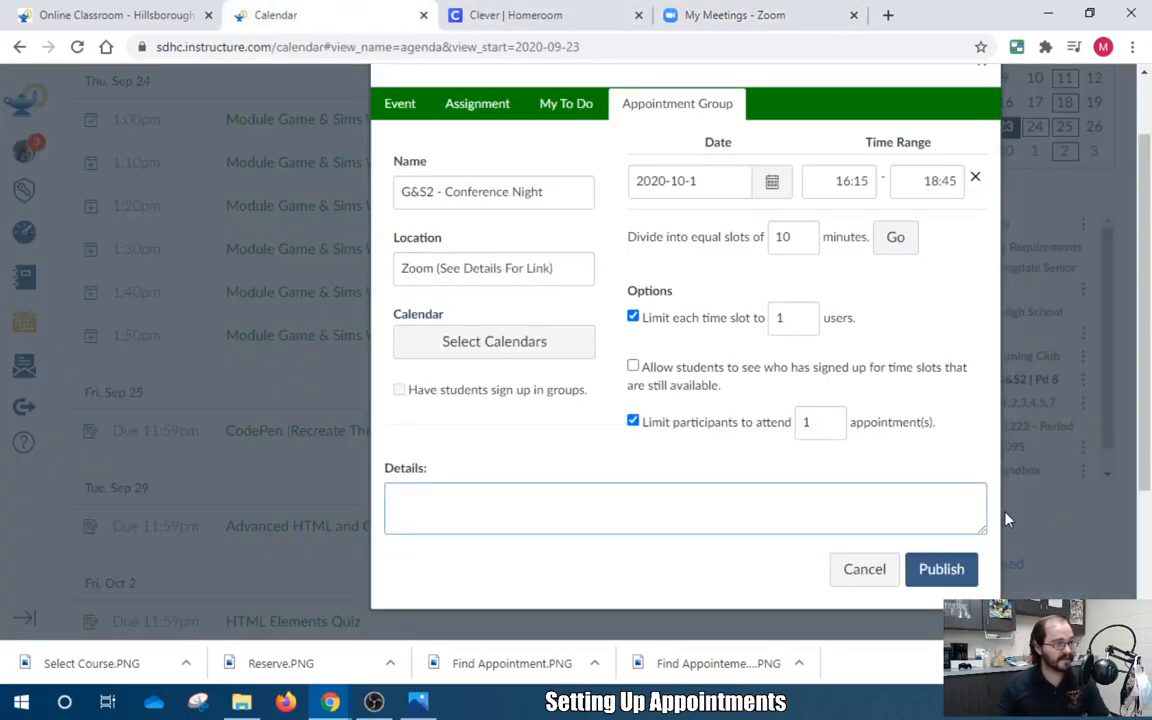
left_click(506, 350)
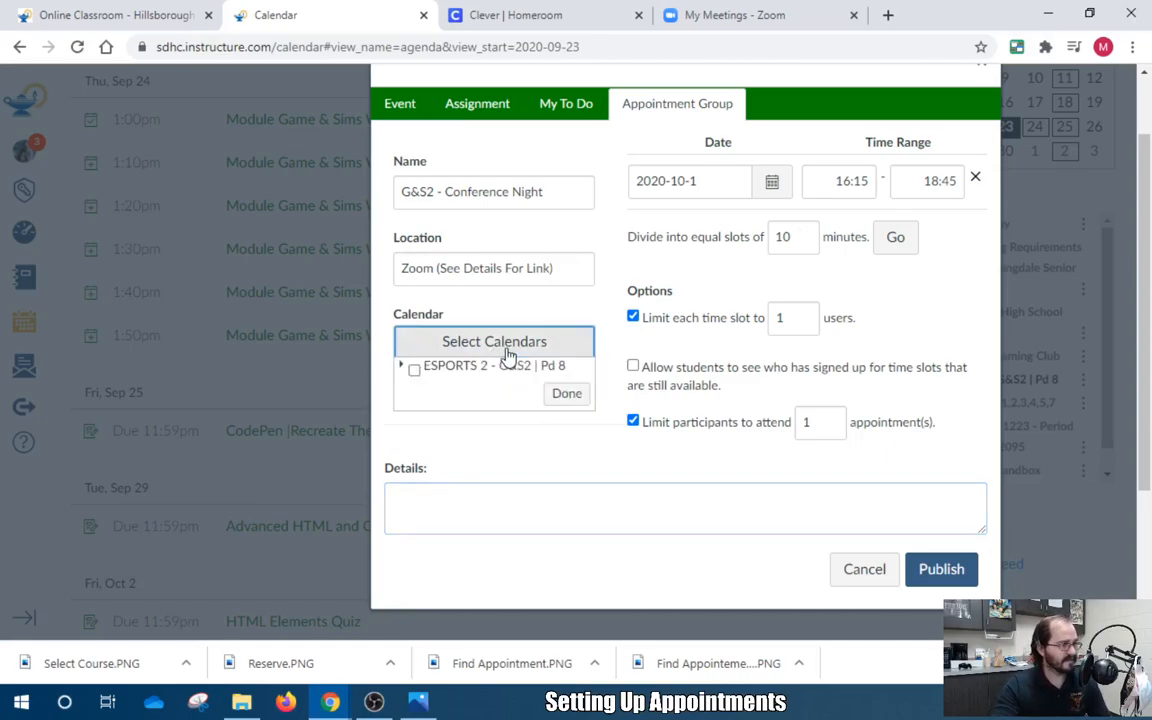
left_click(414, 371)
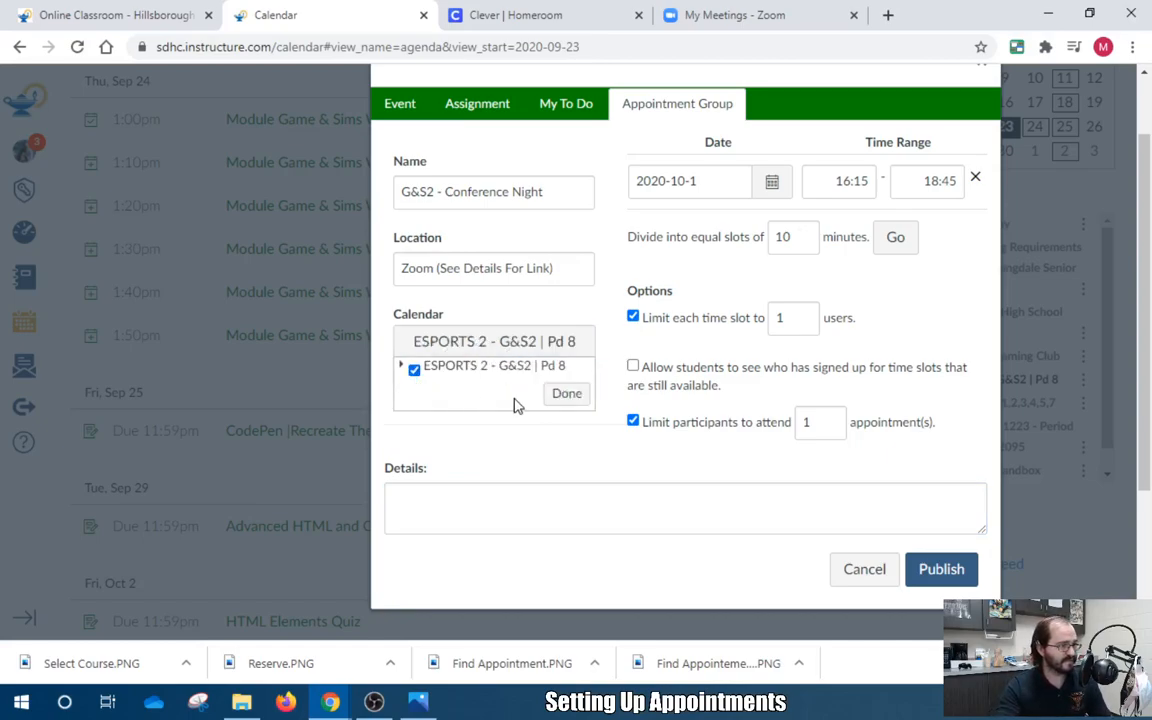
left_click(566, 394)
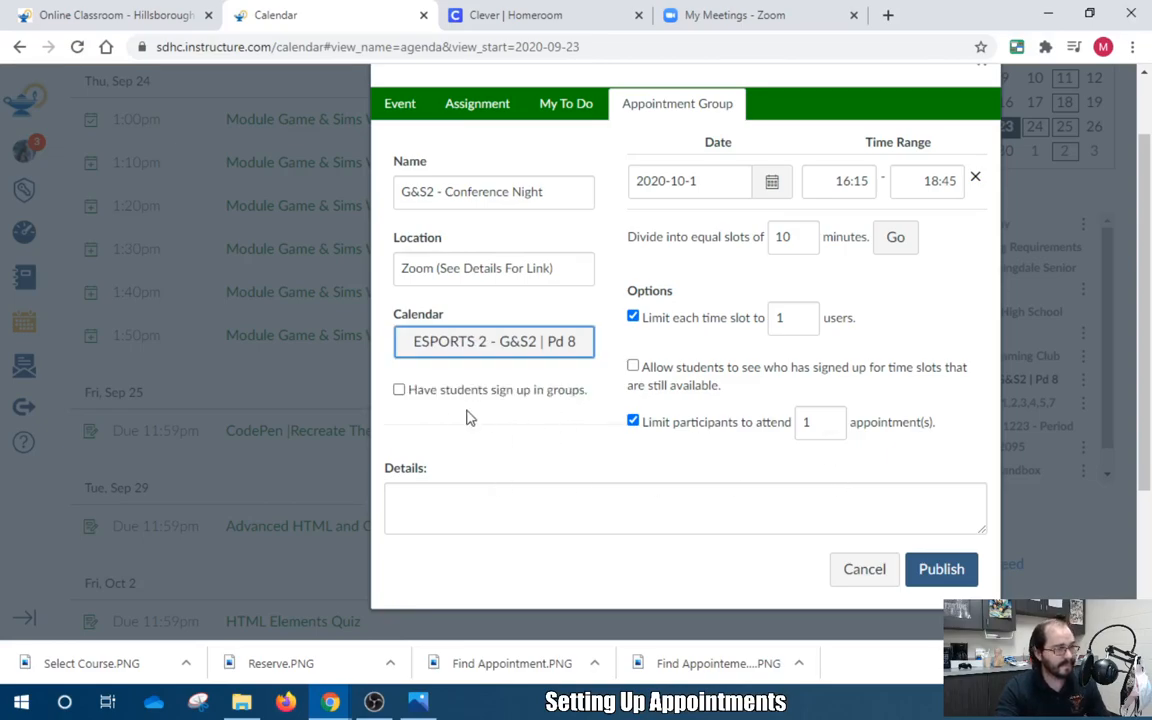
Review the appointment group's settings and publish it
scroll(558, 460, "up", 2)
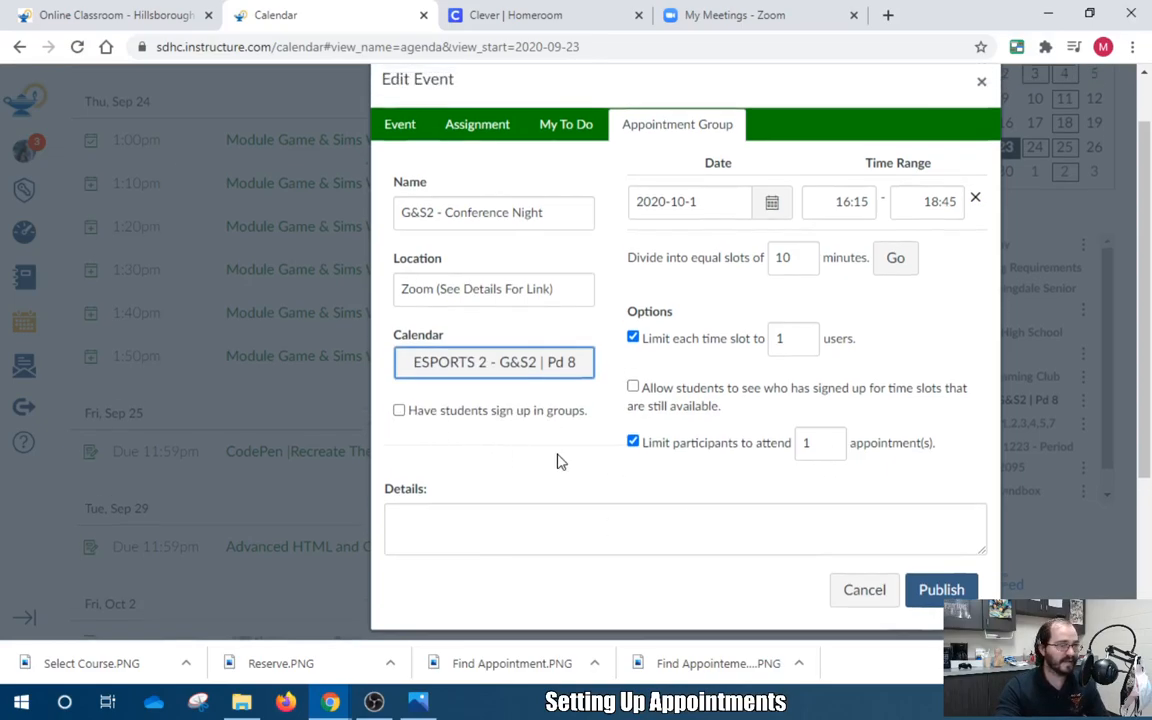
left_click_drag(849, 116, 604, 84)
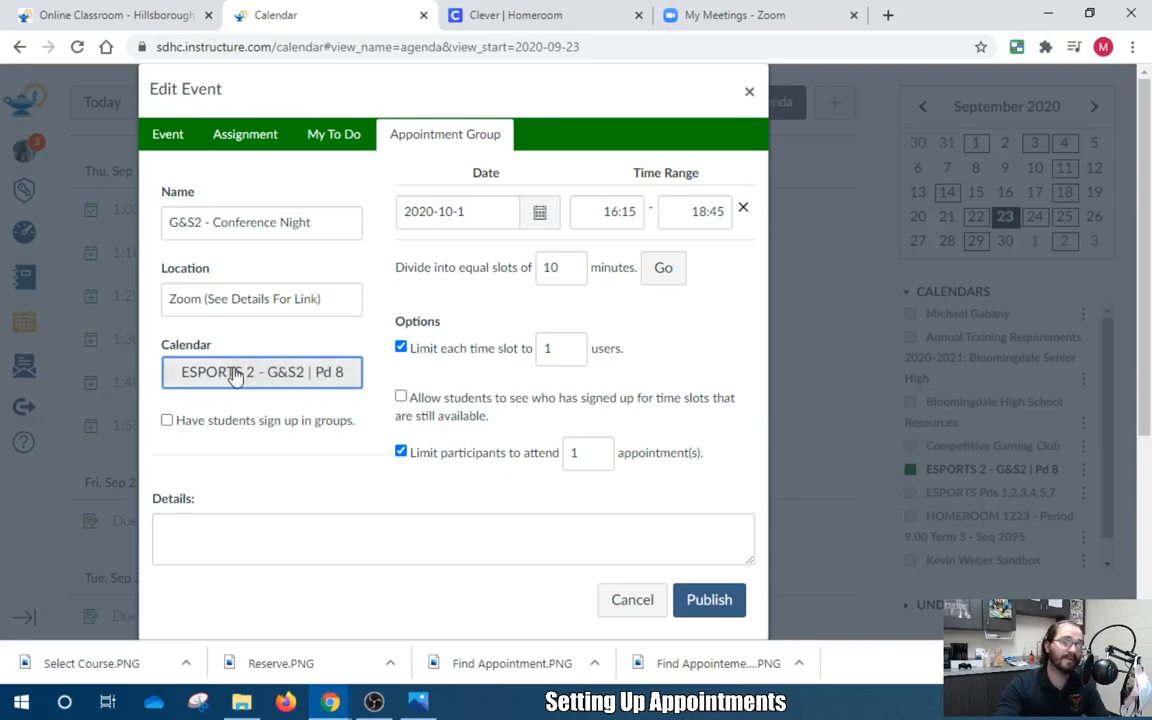
left_click_drag(532, 113, 602, 111)
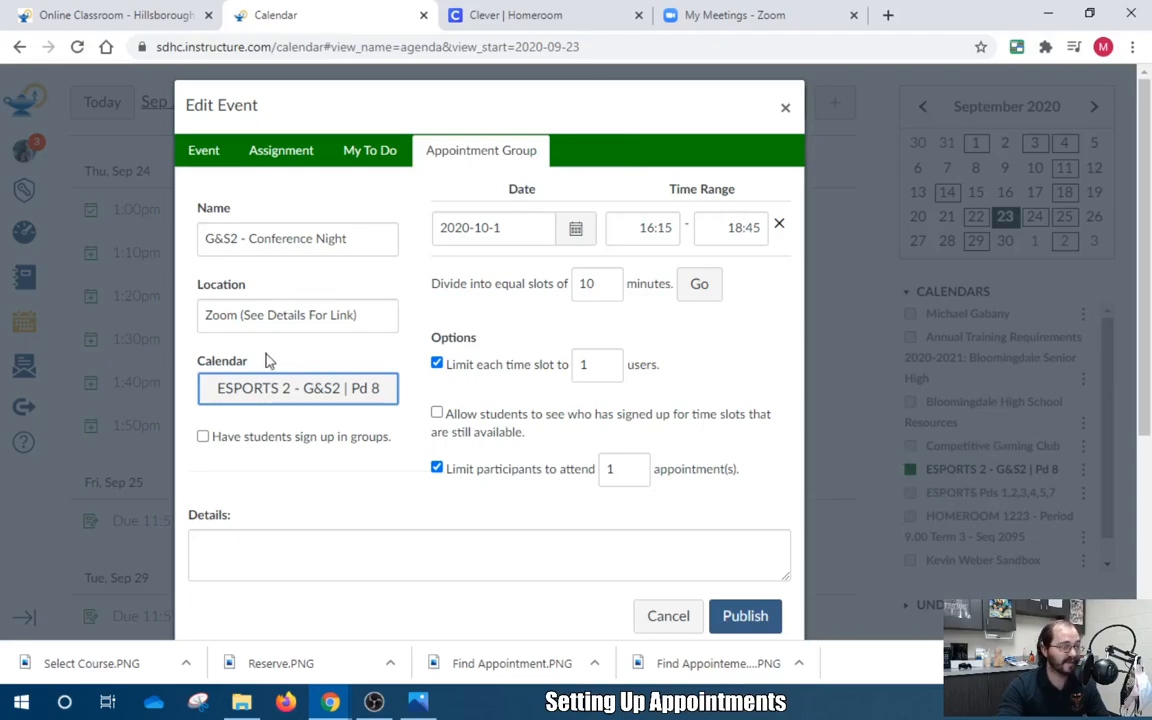
left_click_drag(602, 101, 714, 85)
left_click(857, 600)
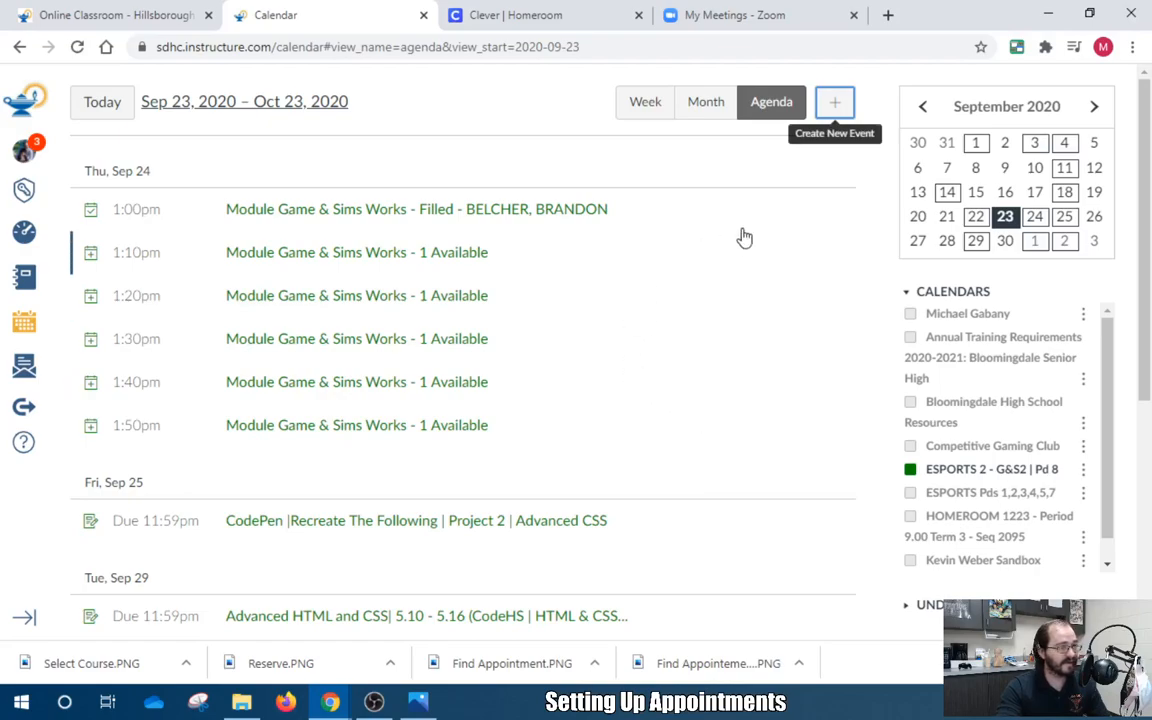
Examine the agenda for the conference night slots, reloading the calendar and jumping to October 1, 2020
left_click(779, 114)
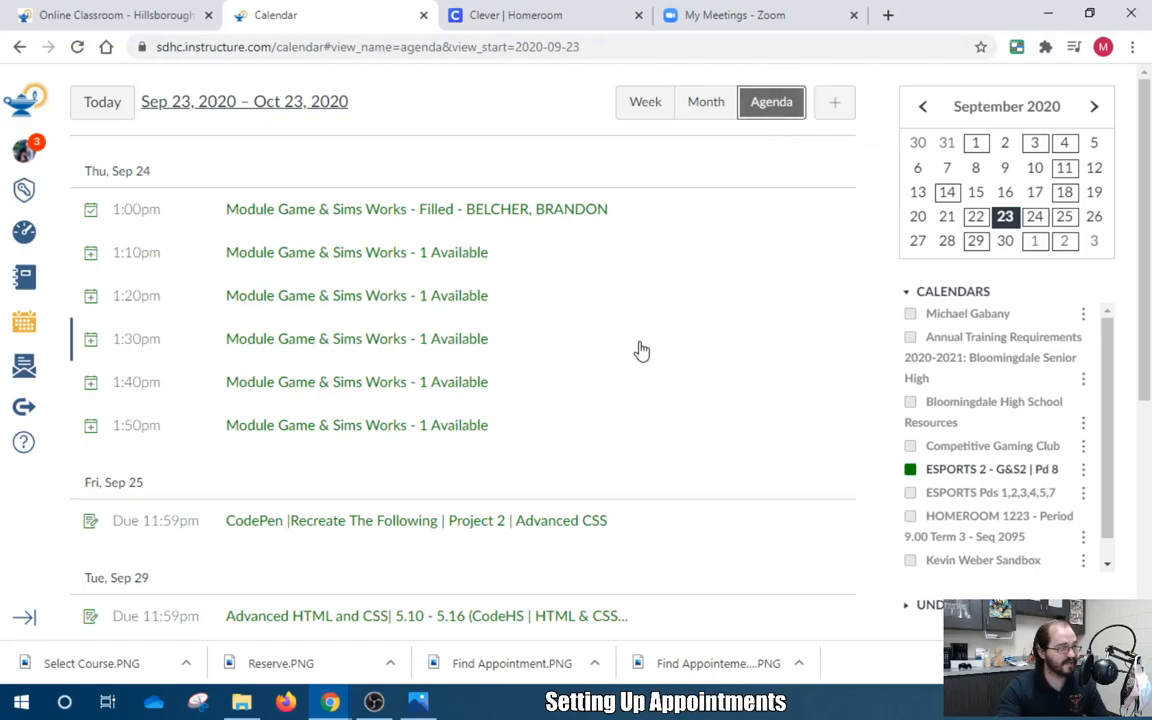
scroll(640, 350, "down", 4)
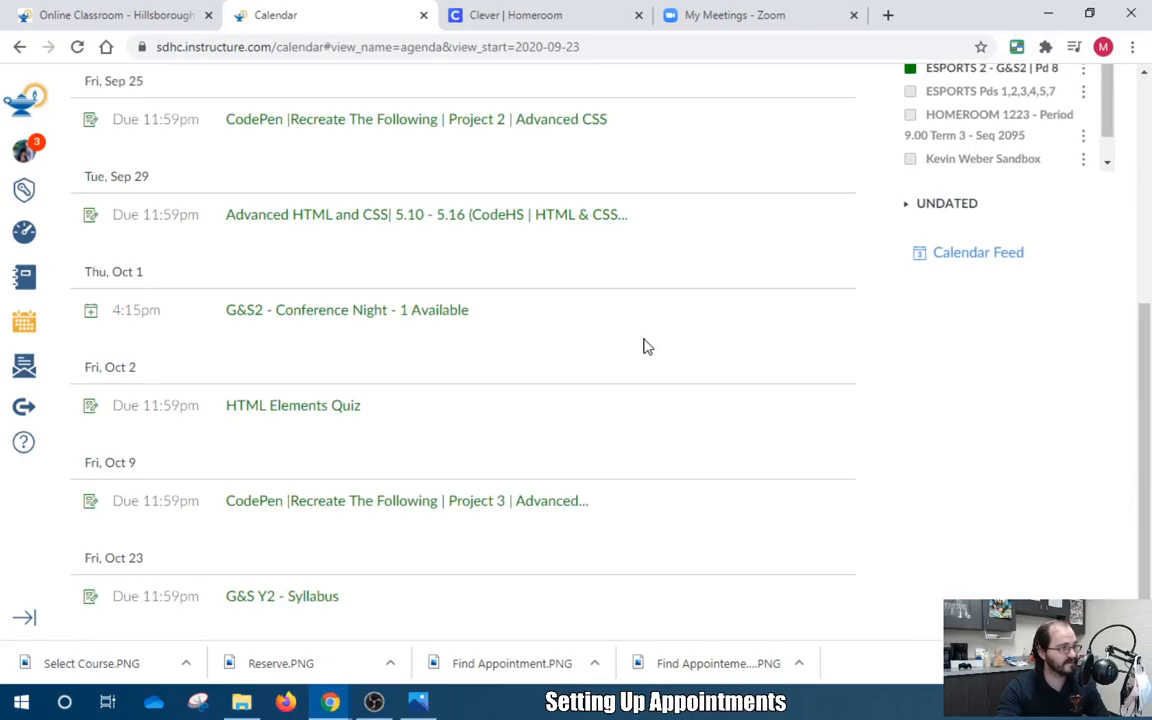
scroll(535, 360, "up", 3)
scroll(712, 368, "up", 1)
scroll(712, 370, "down", 4)
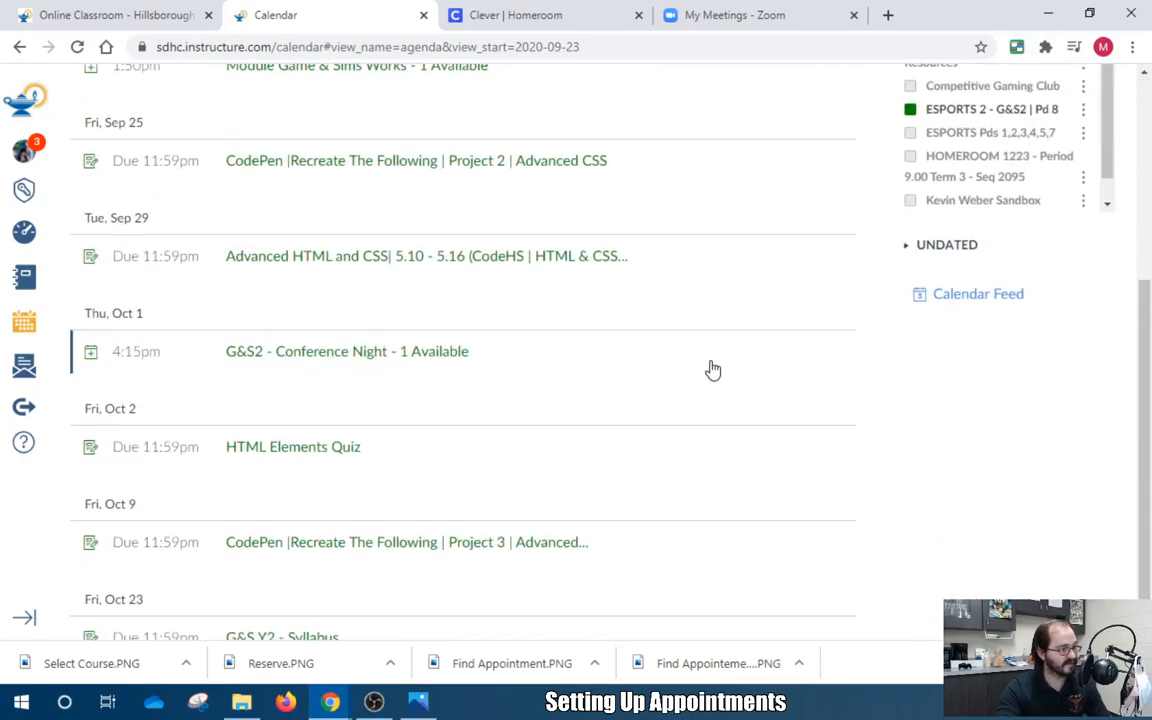
scroll(712, 370, "up", 3)
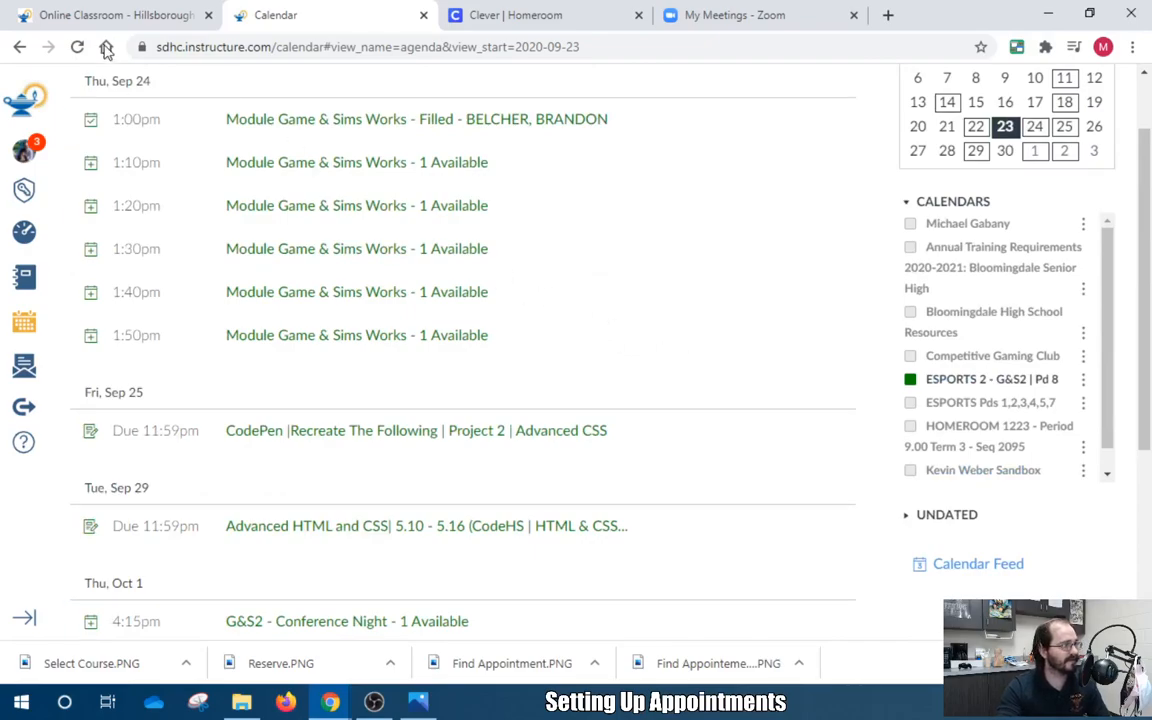
left_click(78, 47)
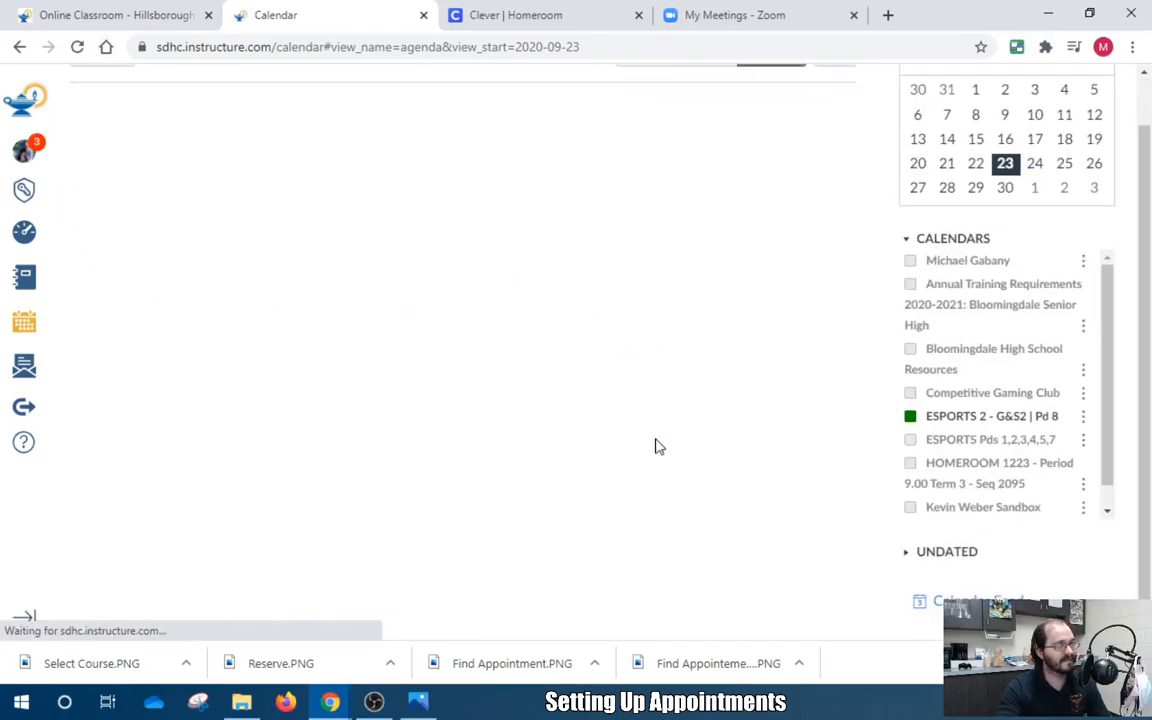
left_click(1036, 190)
scroll(651, 296, "up", 2)
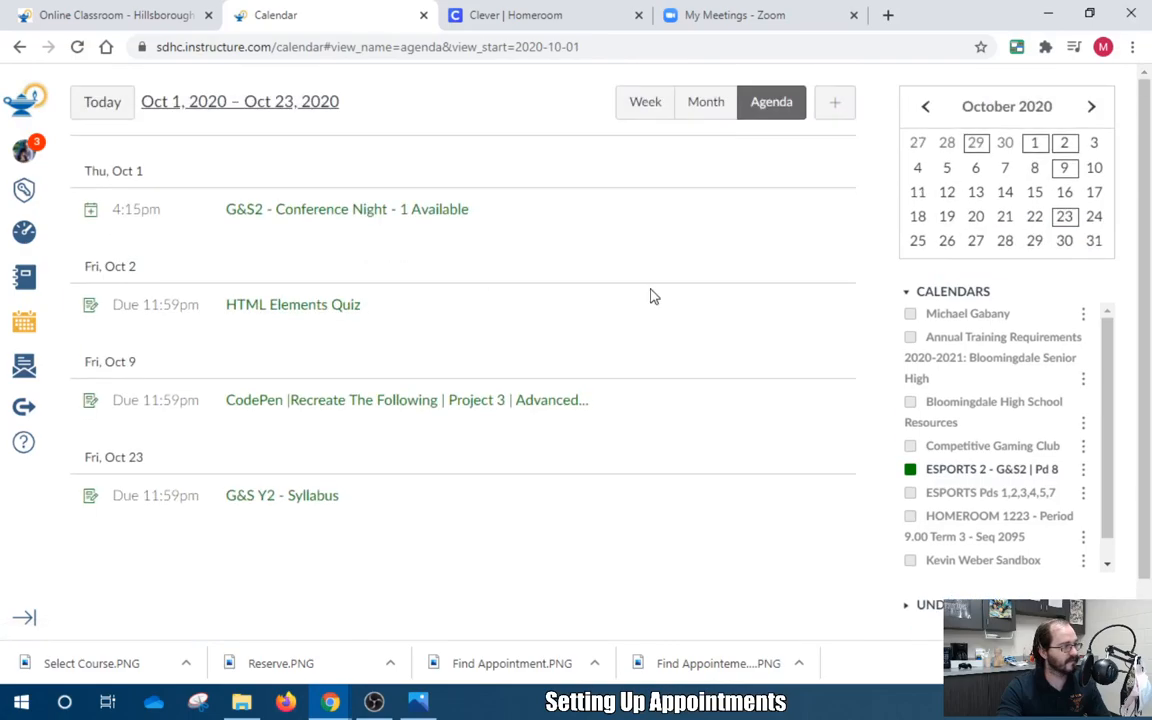
Delete the G&S2 - Conference Night event on October 1 from the calendar
left_click(378, 218)
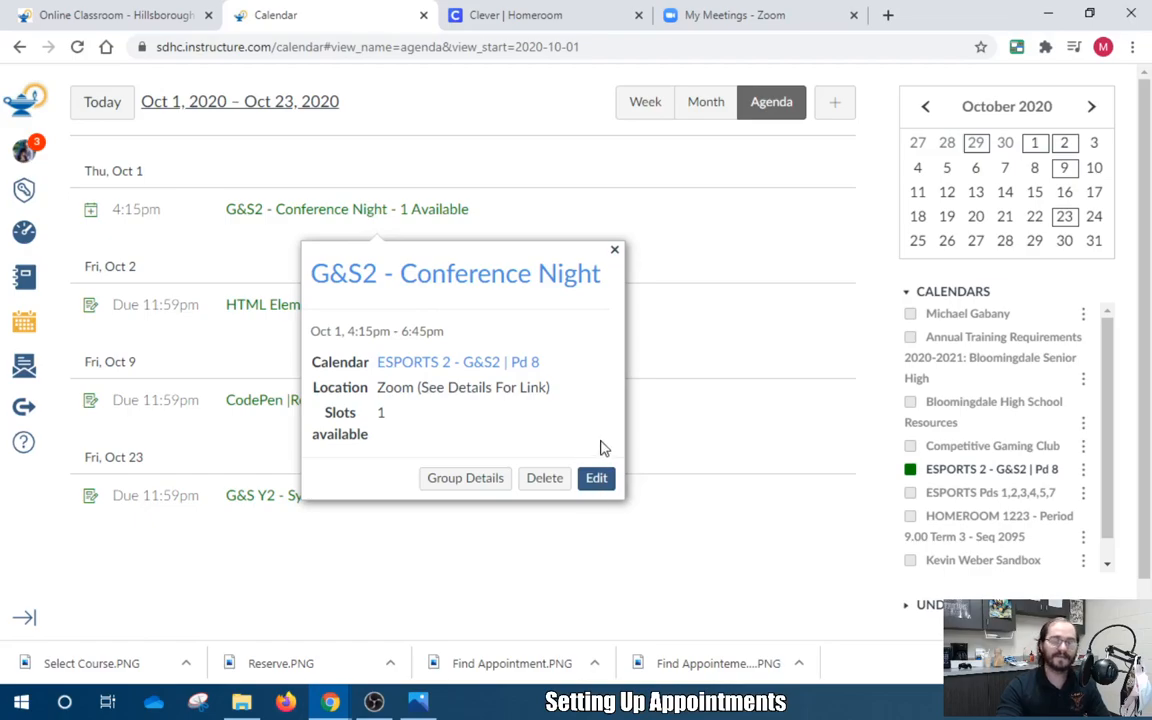
left_click(544, 478)
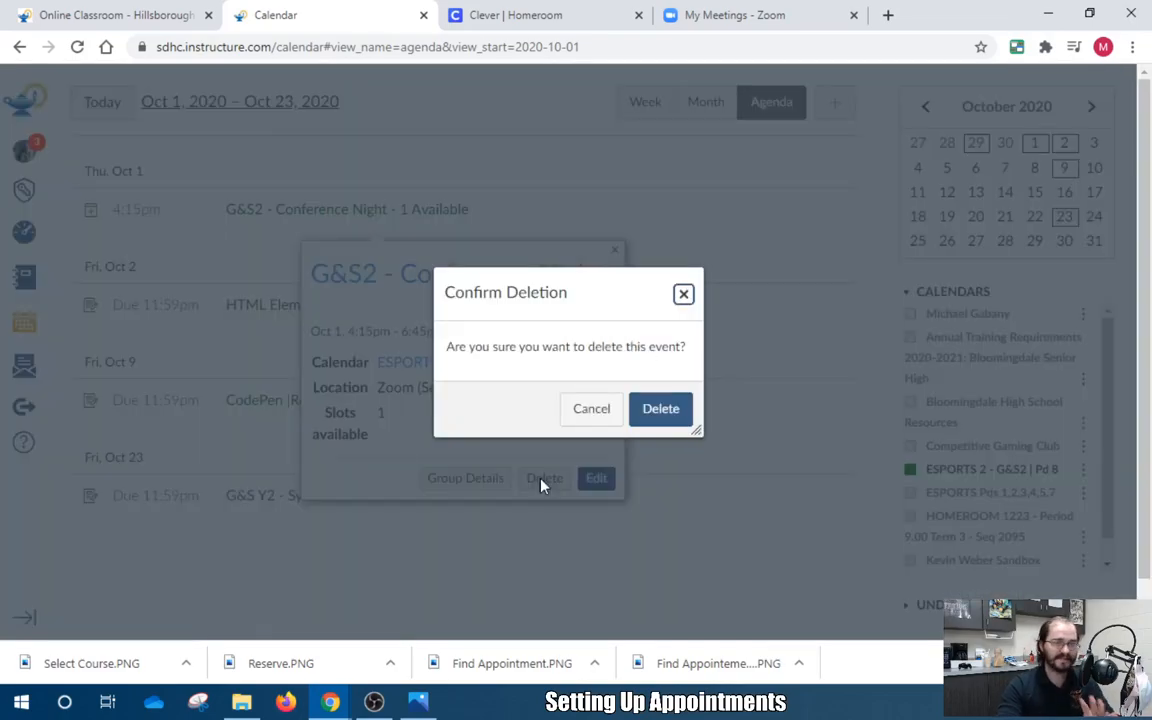
left_click(661, 409)
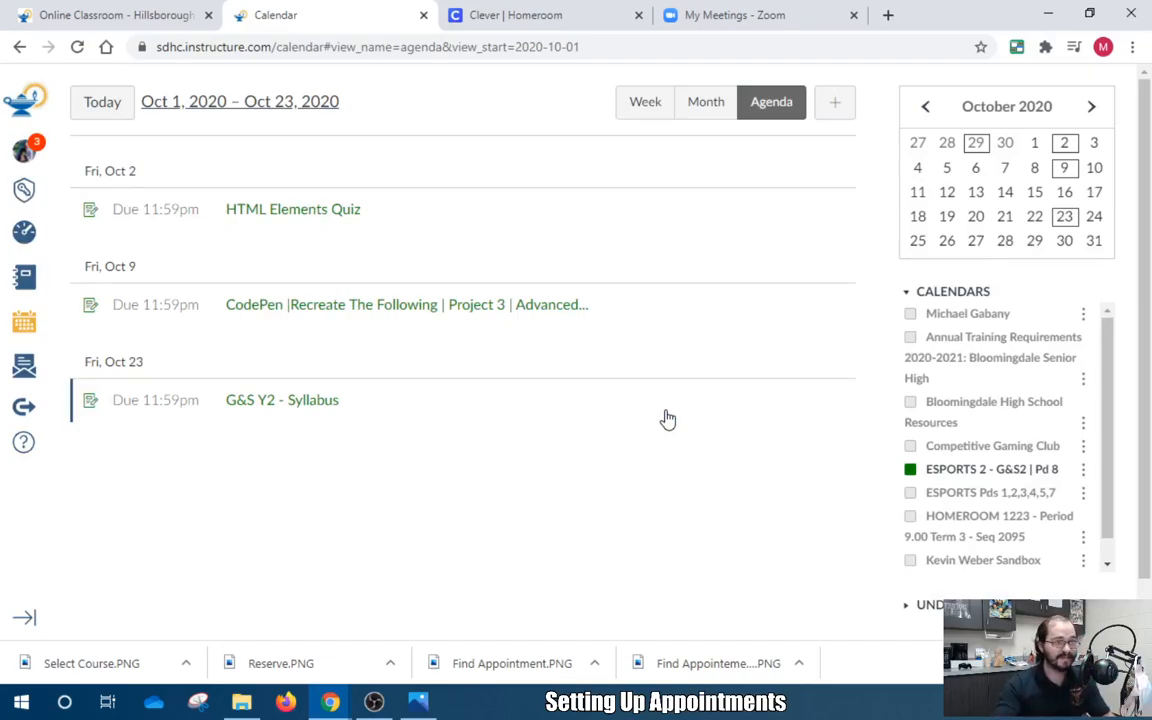
Start a new calendar appointment group for October 1 named "G&S2 Conference Night"
left_click(836, 104)
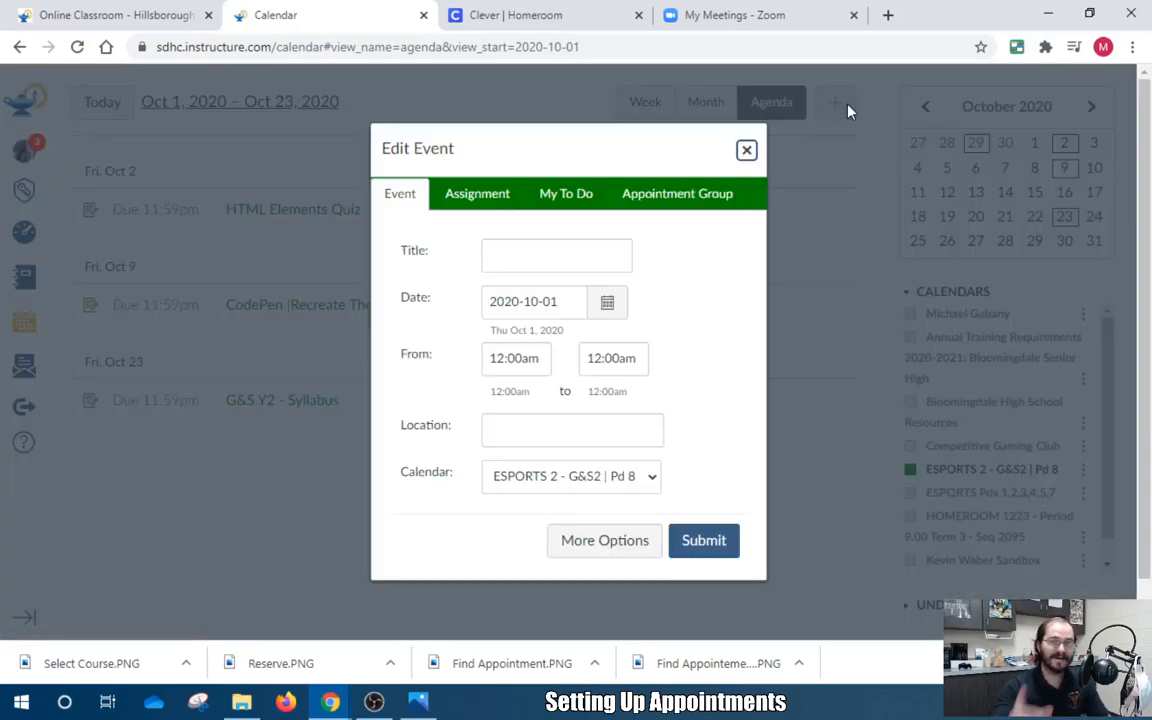
left_click(697, 200)
left_click(441, 290)
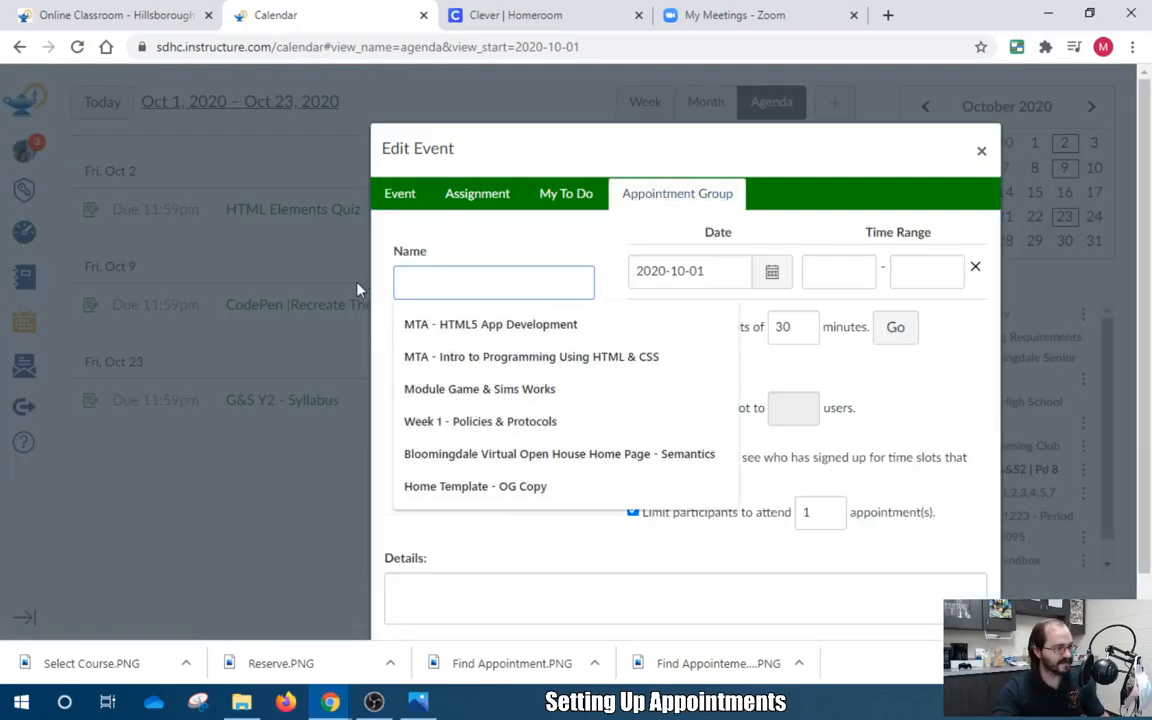
type("G")
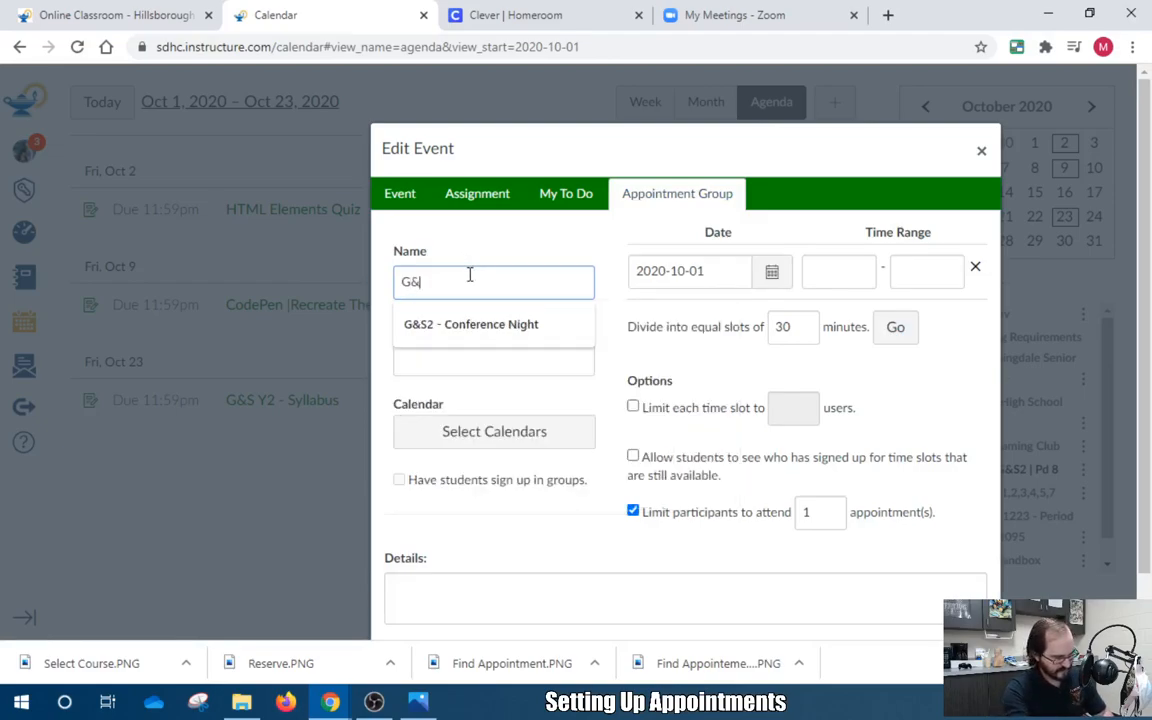
type("&S2 Conference Night")
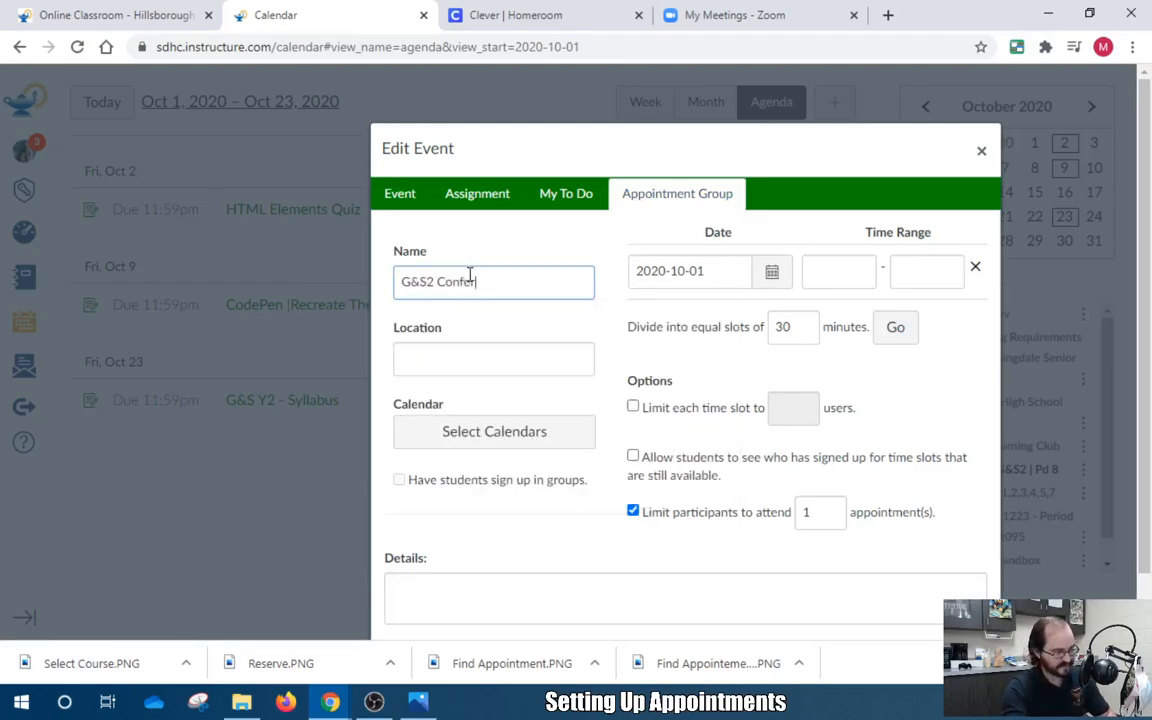
Set the location to "Zoom (See Details For Link)" and assign the group to the ESPORTS 2 - G&S2 | Pd 8 calendar
left_click(466, 346)
left_click(495, 433)
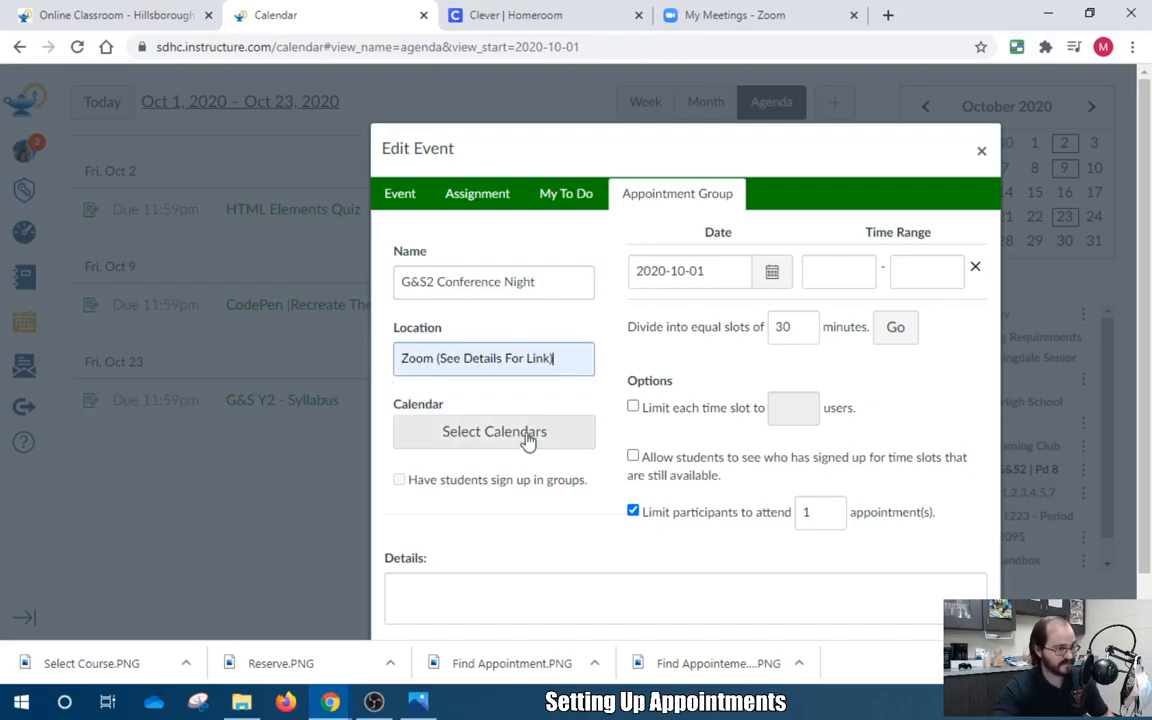
left_click(537, 438)
left_click(415, 460)
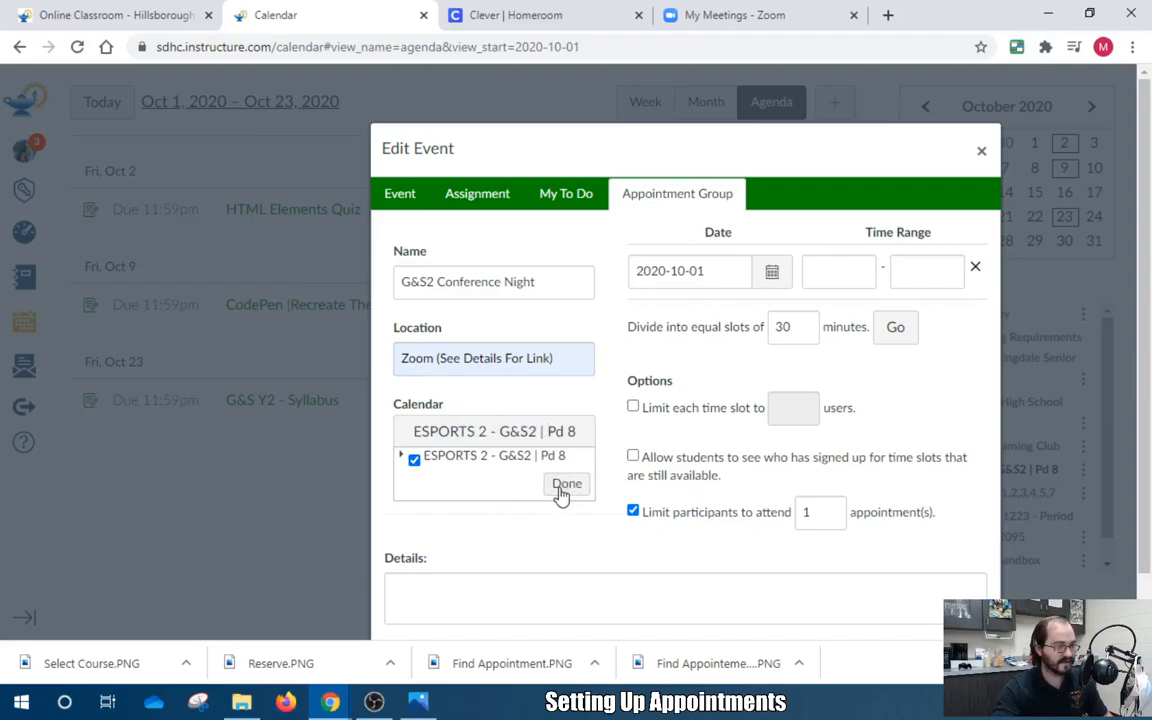
left_click(565, 490)
Set the 2020-10-01 time range to 16:15–18:45 and remove the blank date row beneath it
left_click(855, 280)
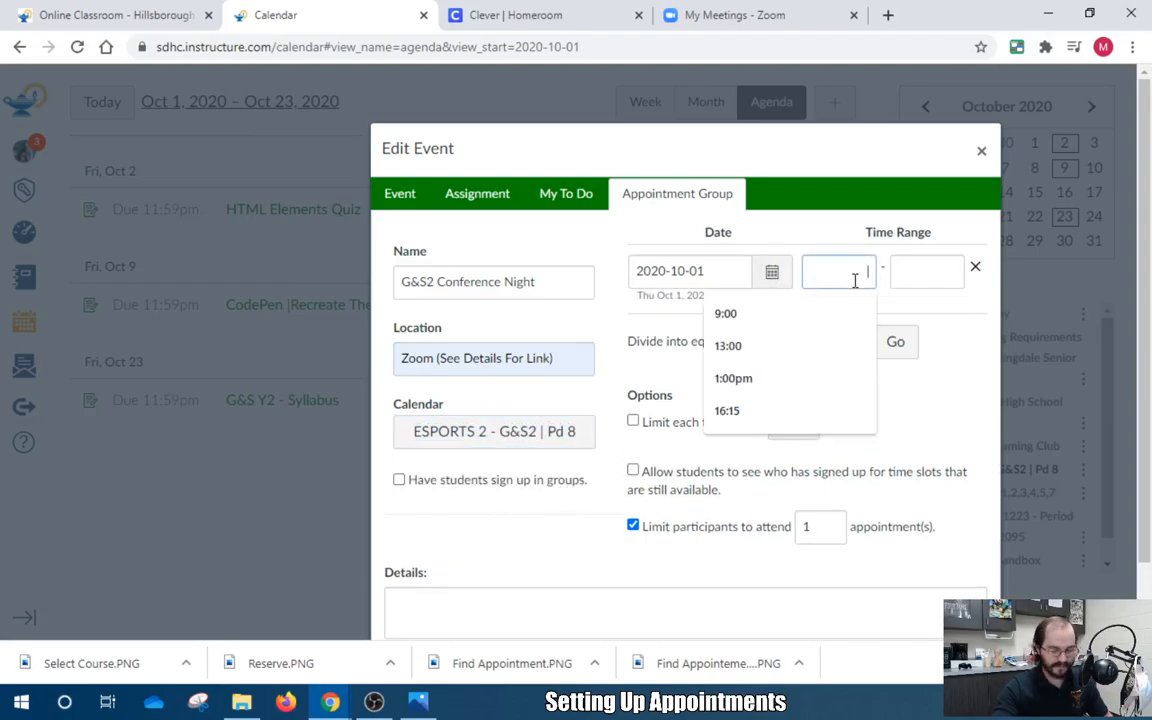
type("1")
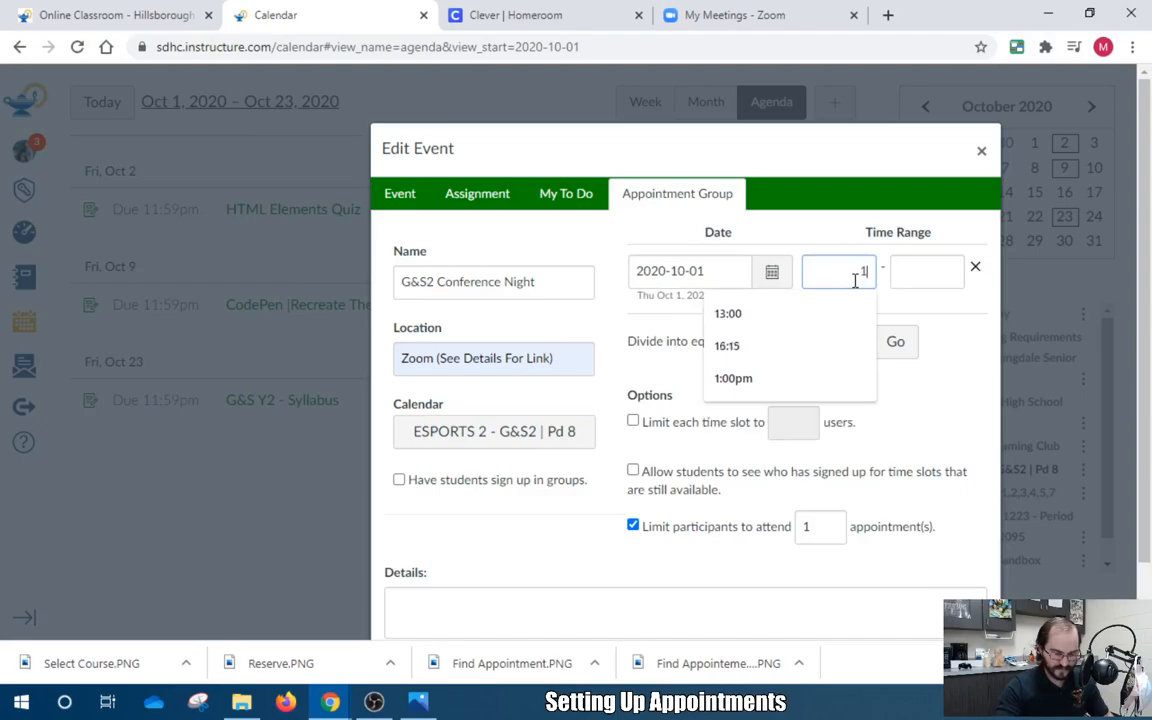
type("6:15")
left_click(940, 275)
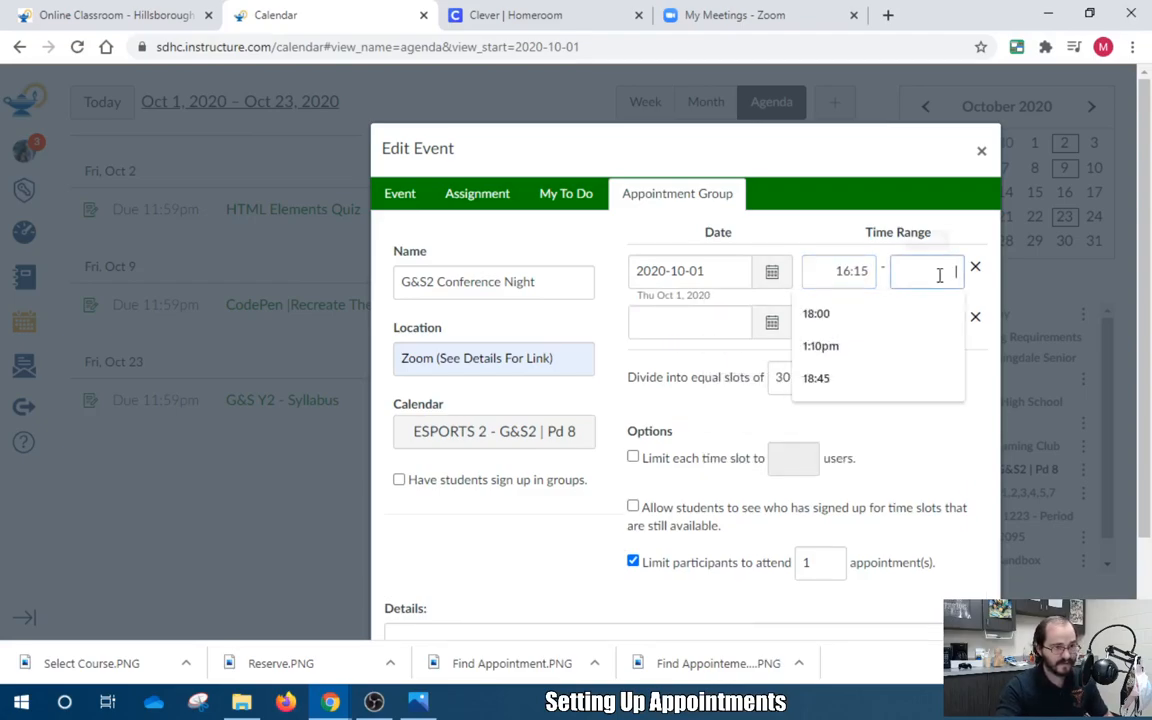
type("18:45")
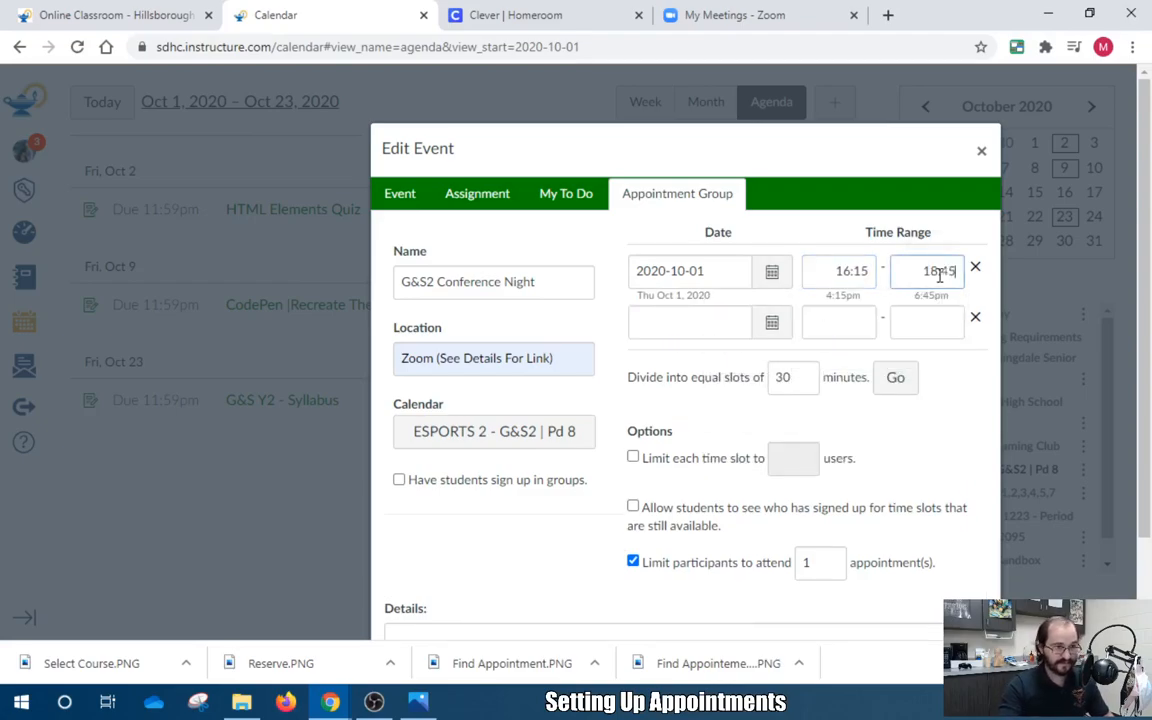
left_click(975, 318)
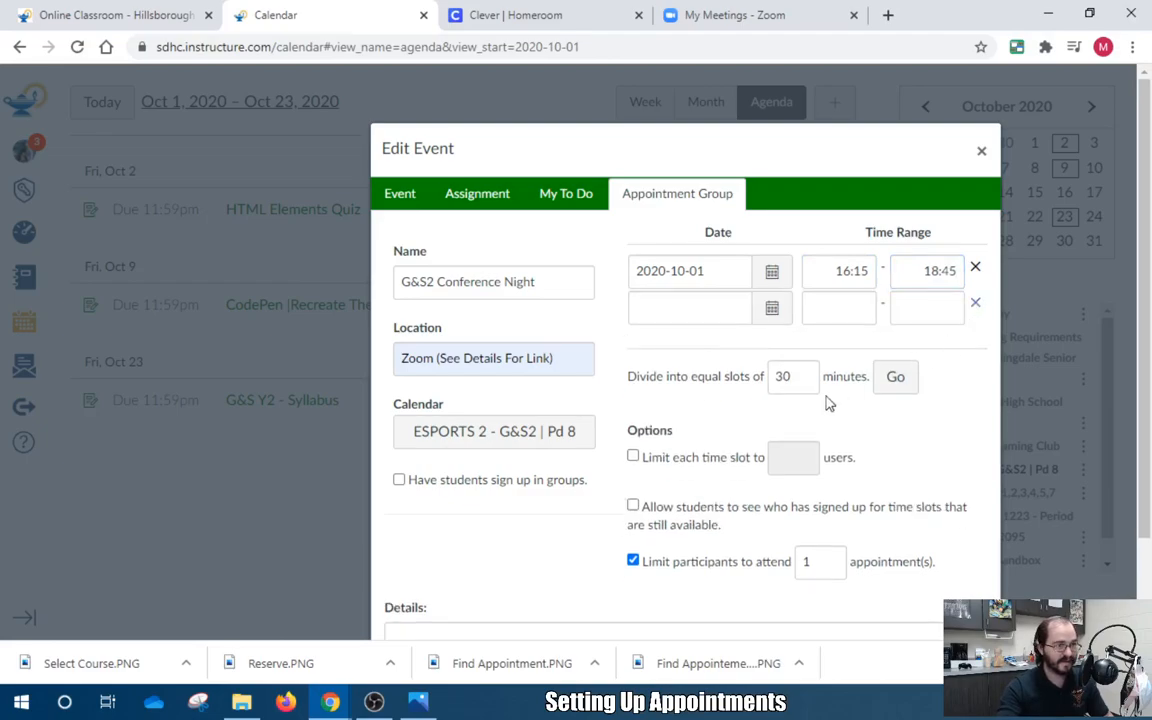
Divide the October 1 time range into equal 10-minute slots and limit each time slot to 1 user
double_click(783, 377)
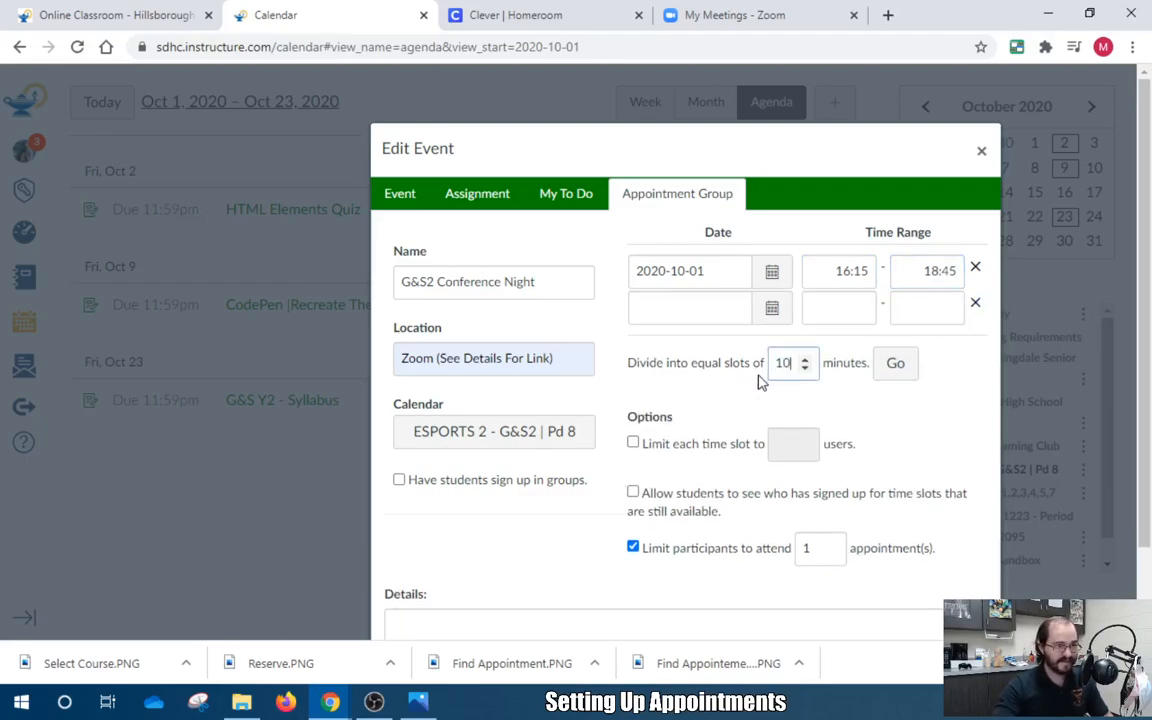
left_click(633, 442)
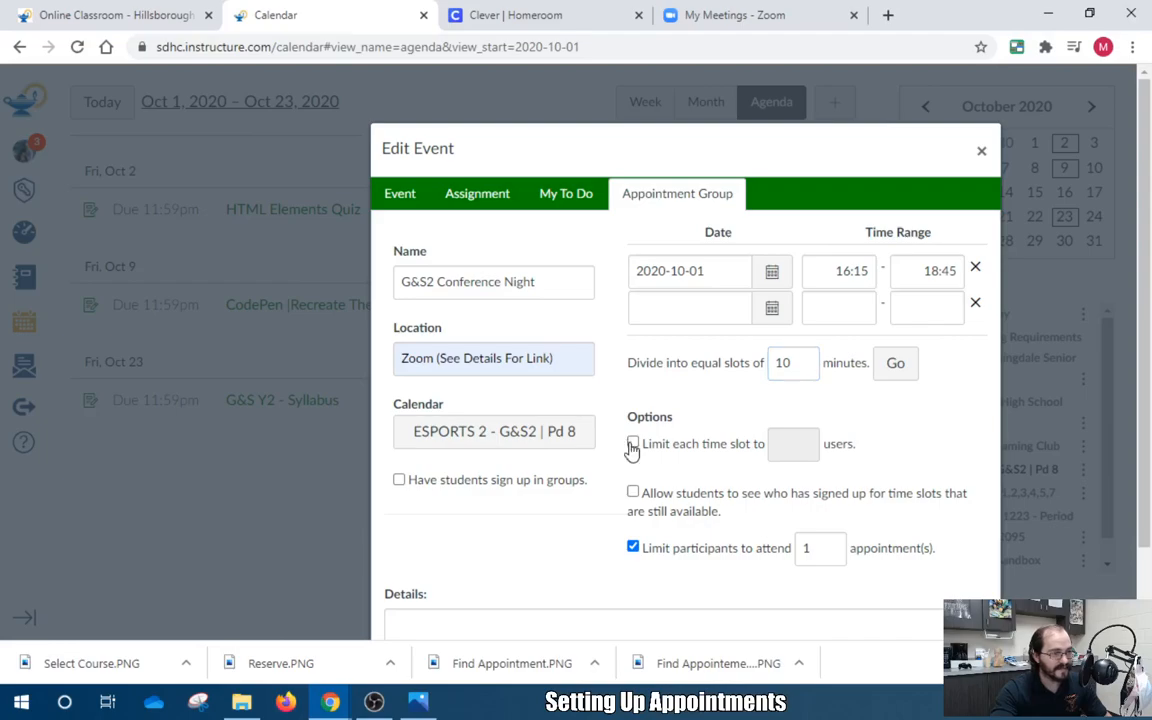
left_click(896, 370)
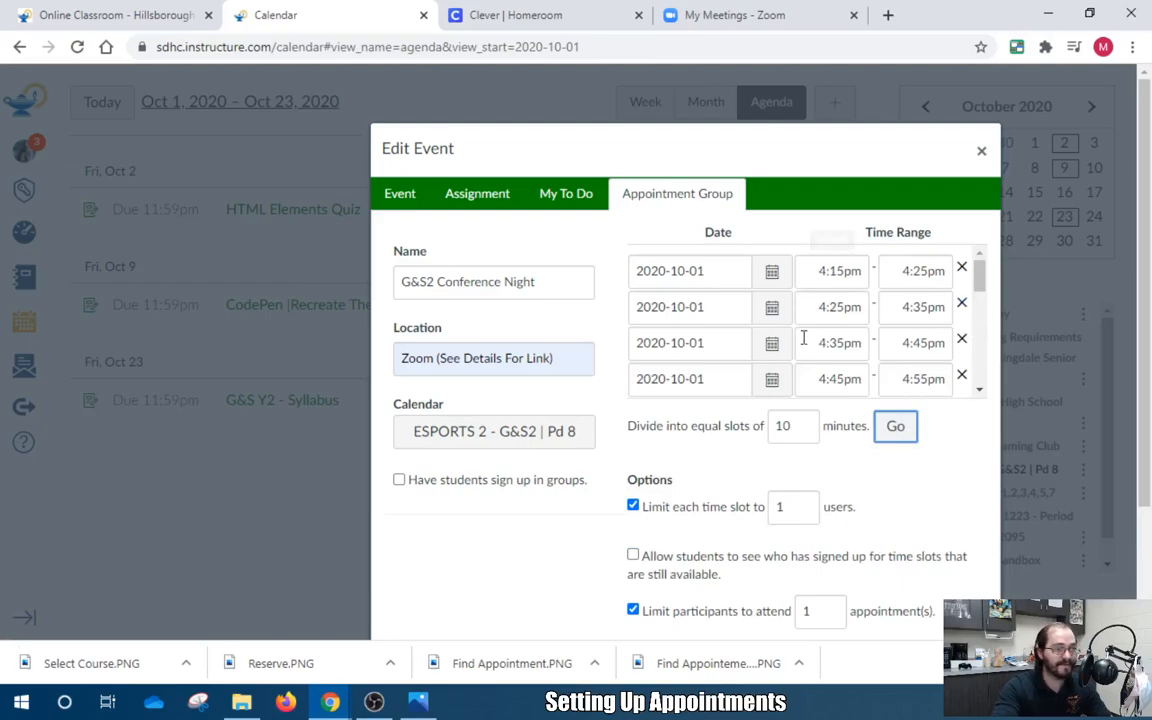
Remove the blank row at the end of the slot list and publish the G&S2 Conference Night appointment group
left_click_drag(978, 283, 980, 392)
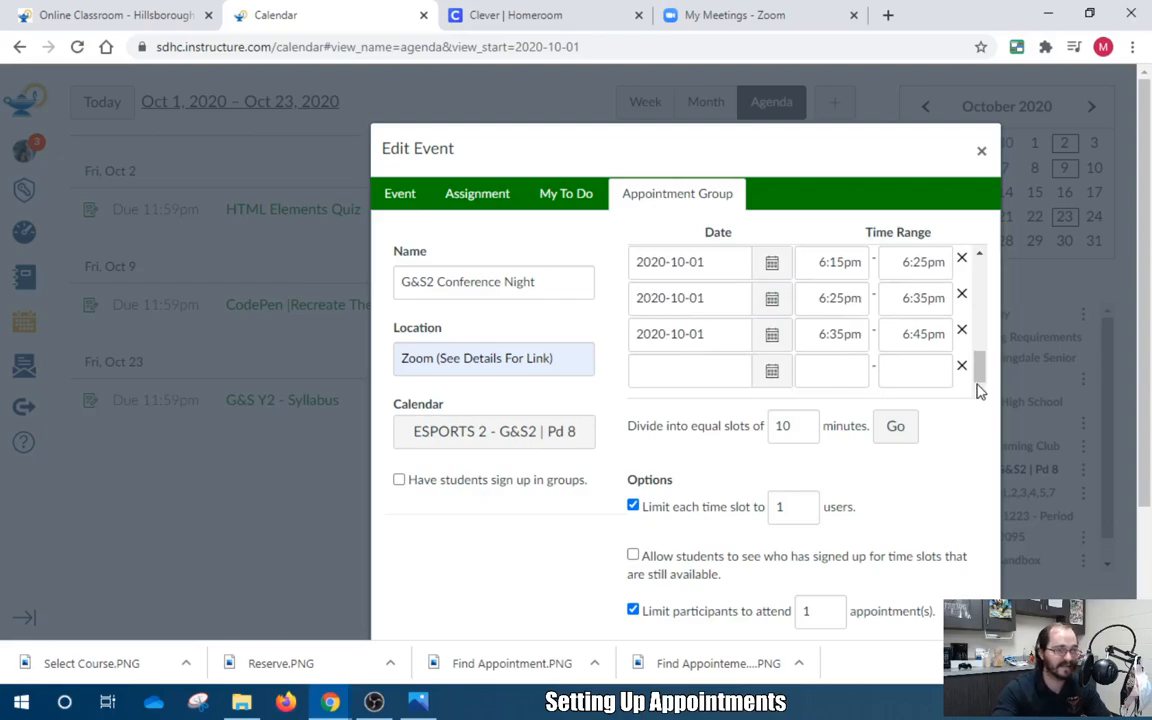
left_click(962, 368)
mouse_move(978, 372)
left_mouse_down()
mouse_move(982, 279)
mouse_move(980, 372)
left_mouse_up()
scroll(944, 491, "down", 2)
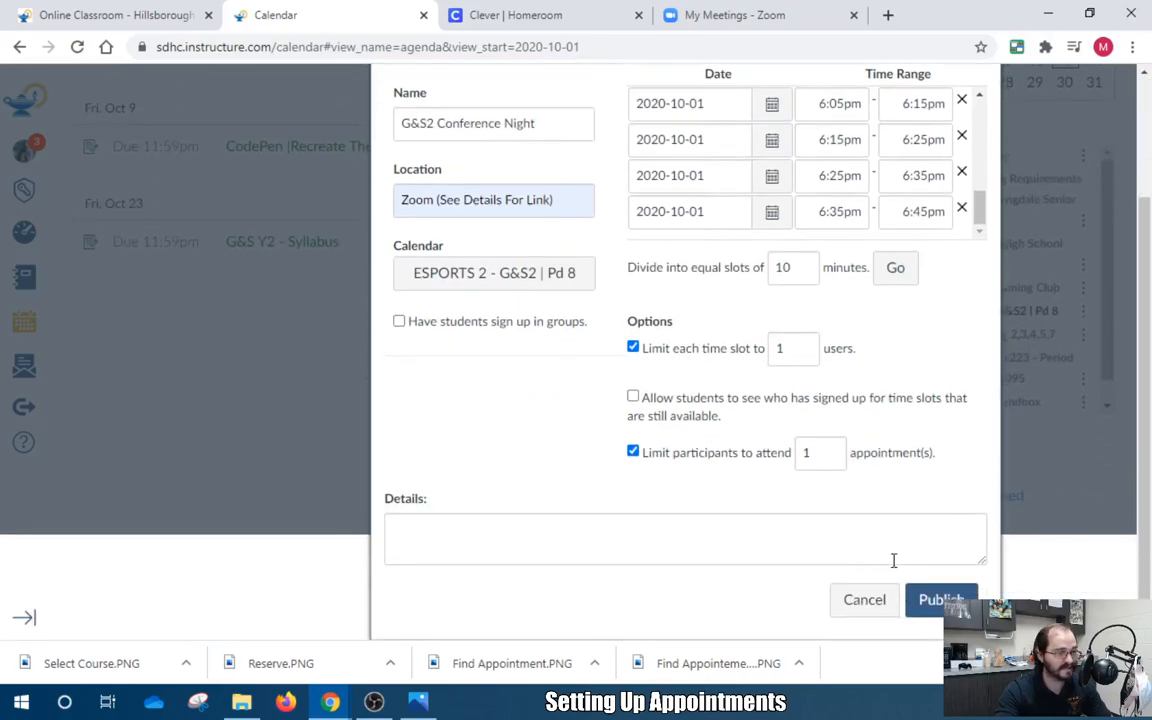
left_click(937, 600)
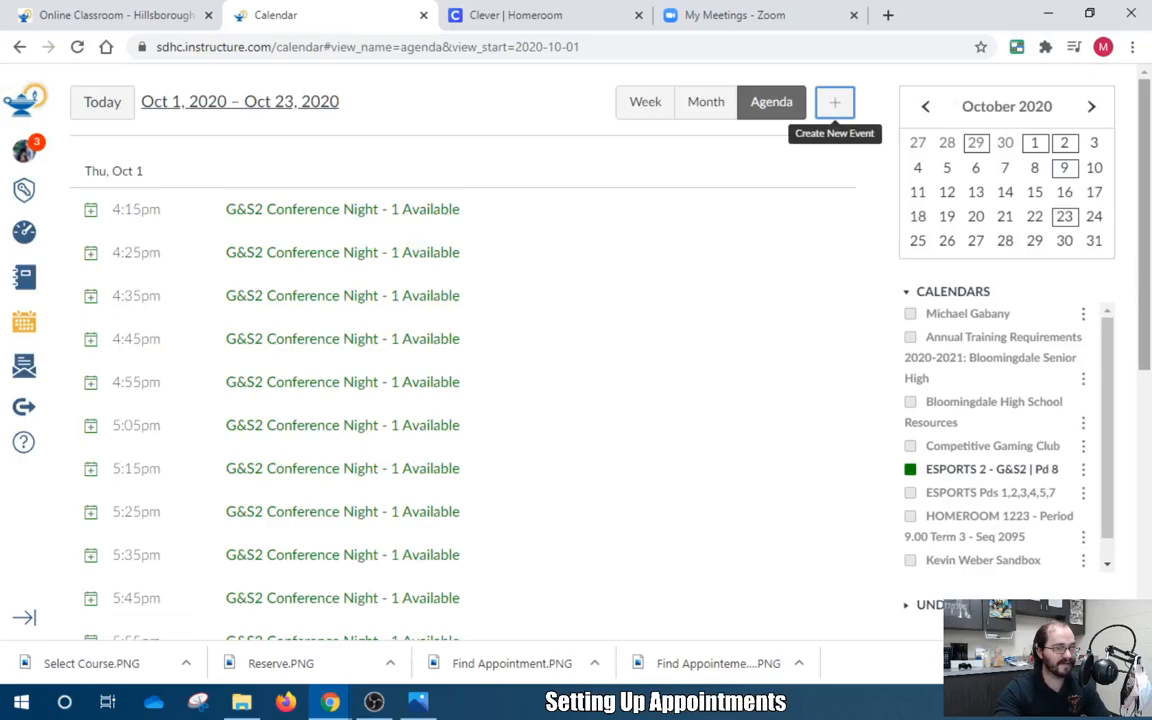
left_click_drag(1145, 248, 1120, 268)
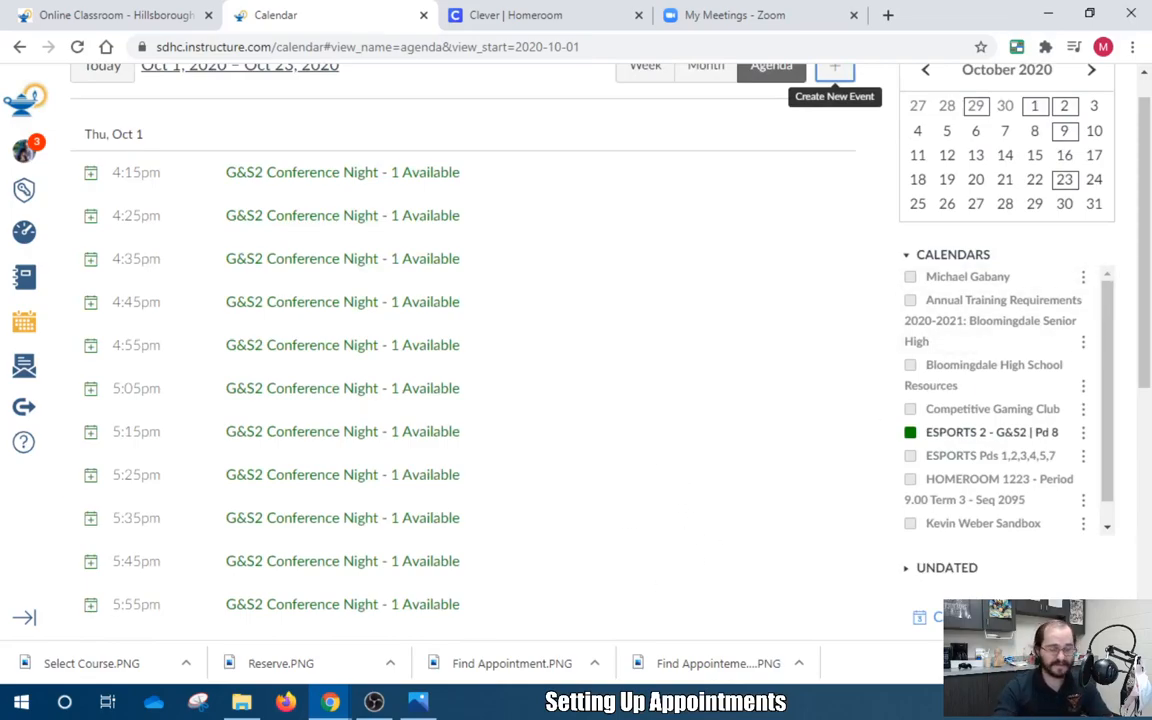
Switch to Photos to view the student-side Find Appointment and appointment openings screenshots, and return to the calendar in Chrome
left_click(418, 701)
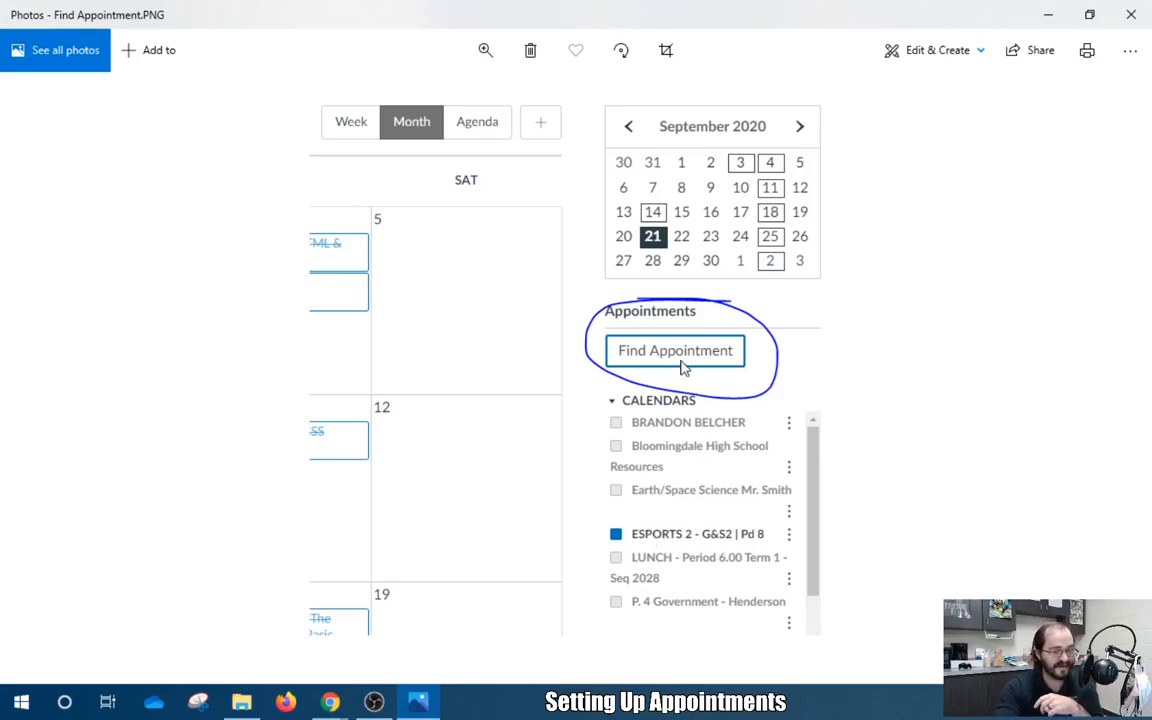
key("Right")
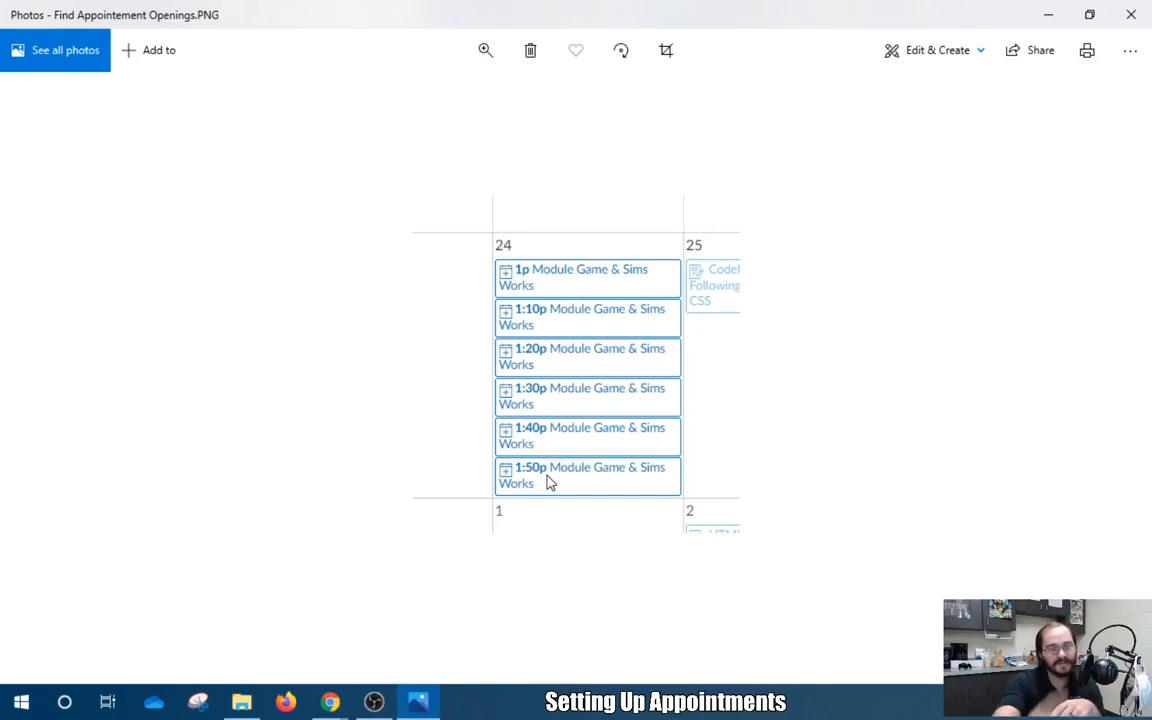
key("alt+Tab")
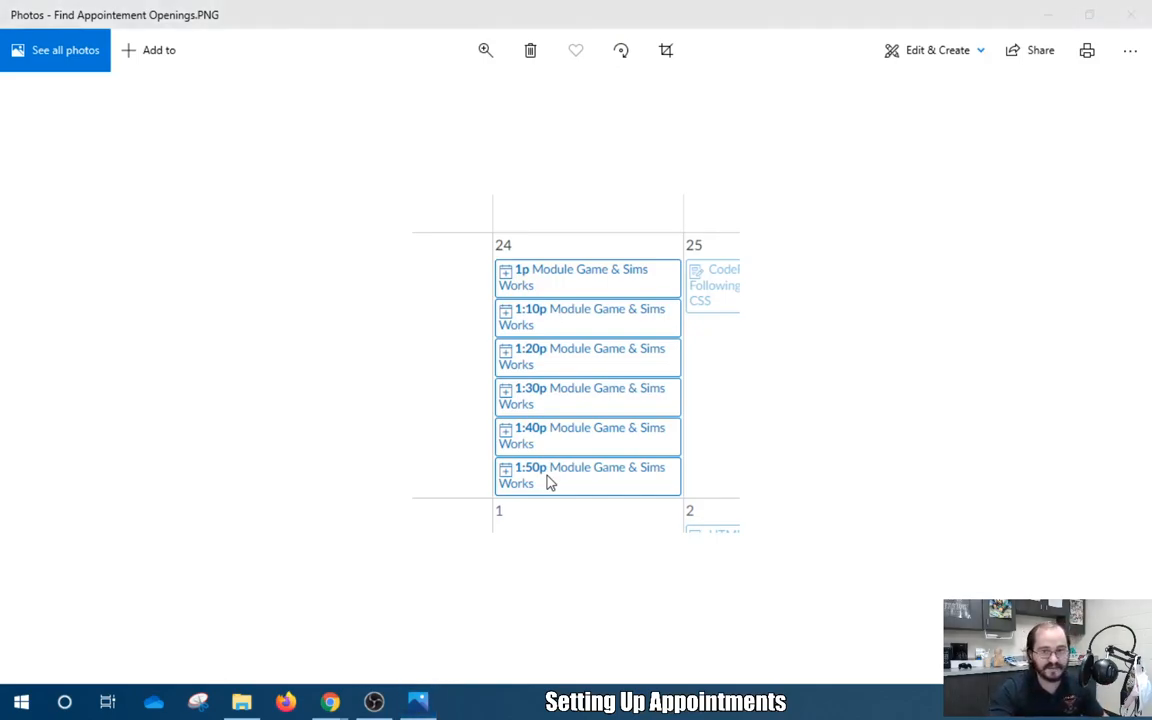
key("alt+Tab")
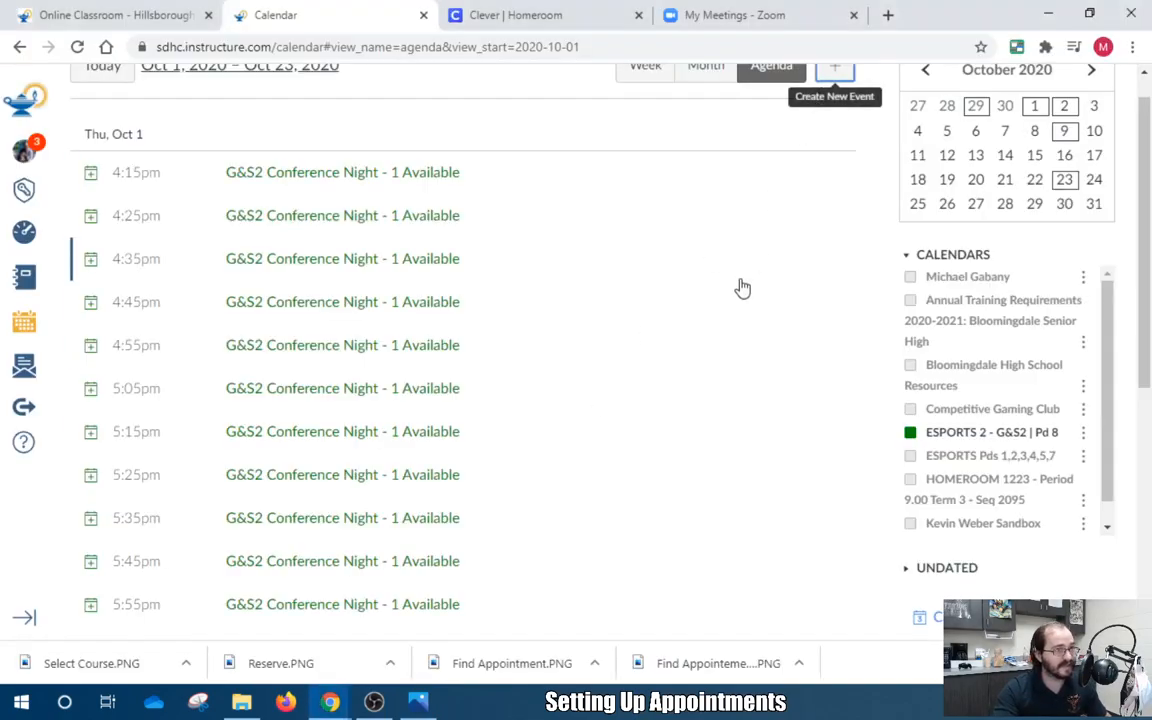
View the published slots in the October month and agenda layouts, and open the details of the 5:05pm conference slot
scroll(741, 284, "up", 1)
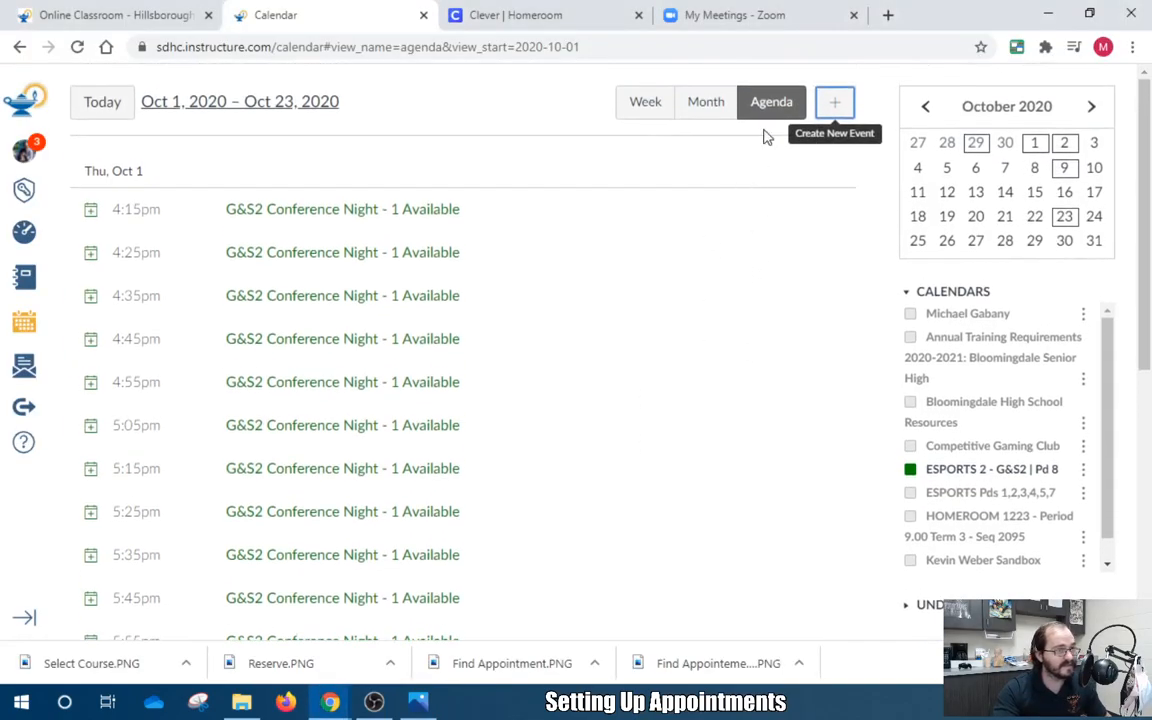
left_click(695, 116)
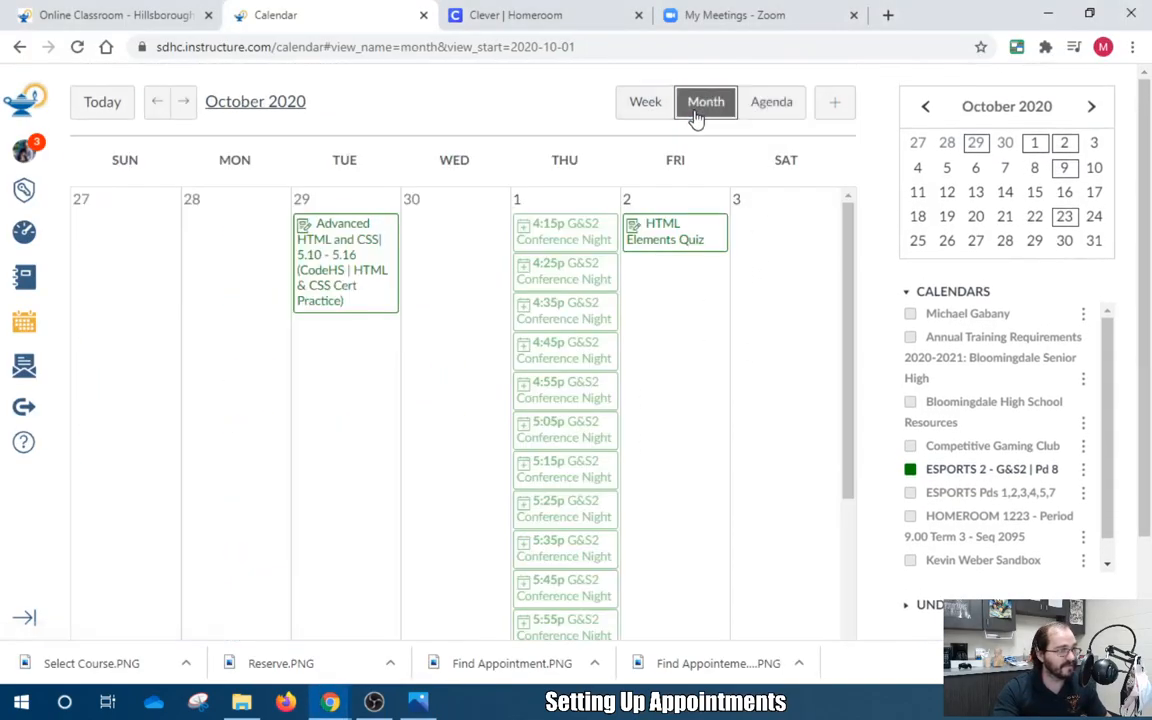
left_click(771, 117)
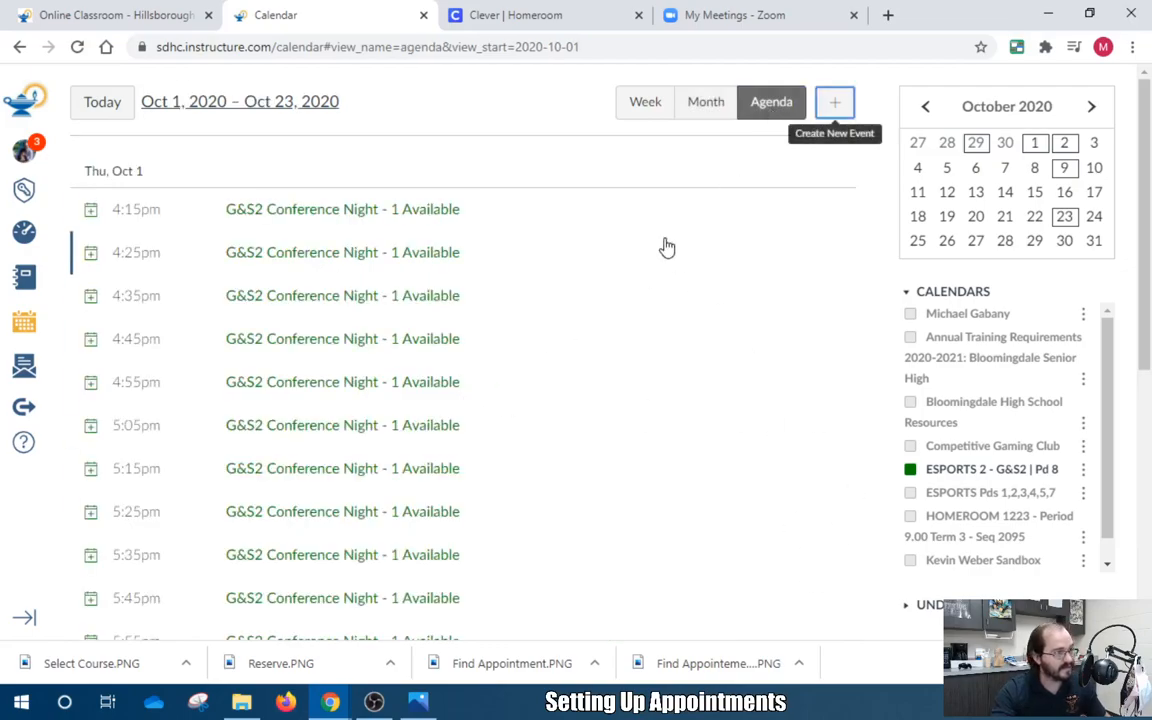
left_click(88, 430)
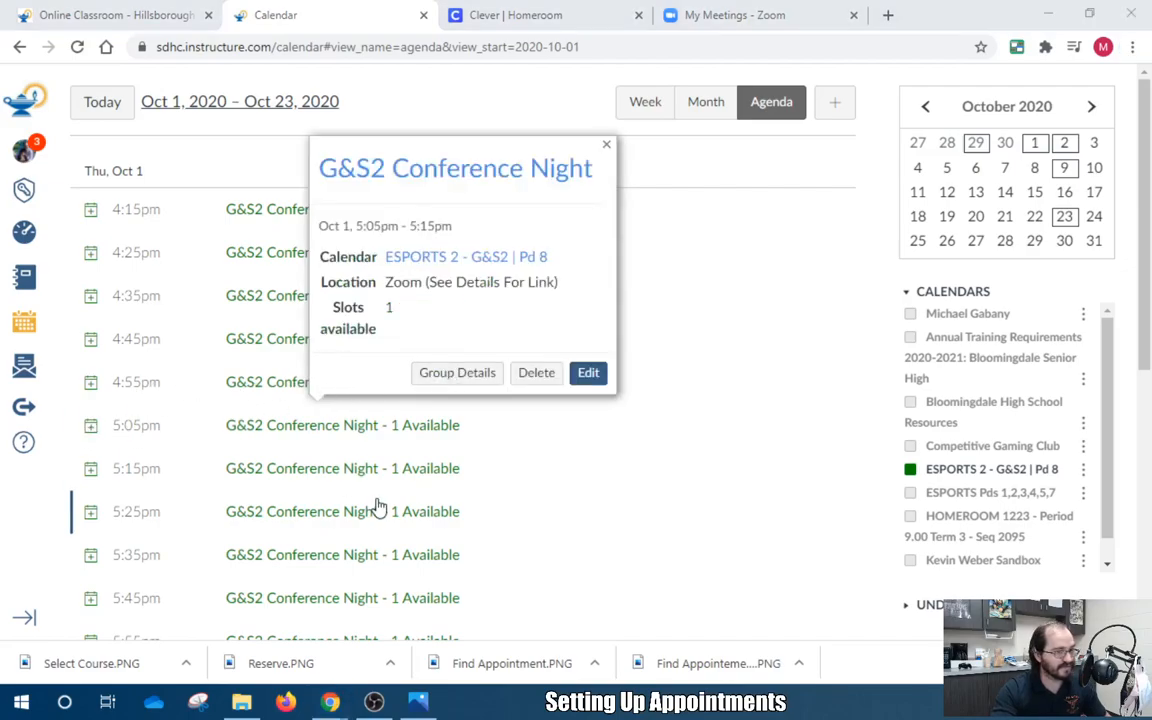
Switch to Photos and view the student-side Reserve and Select Course screenshots
key("alt+Tab")
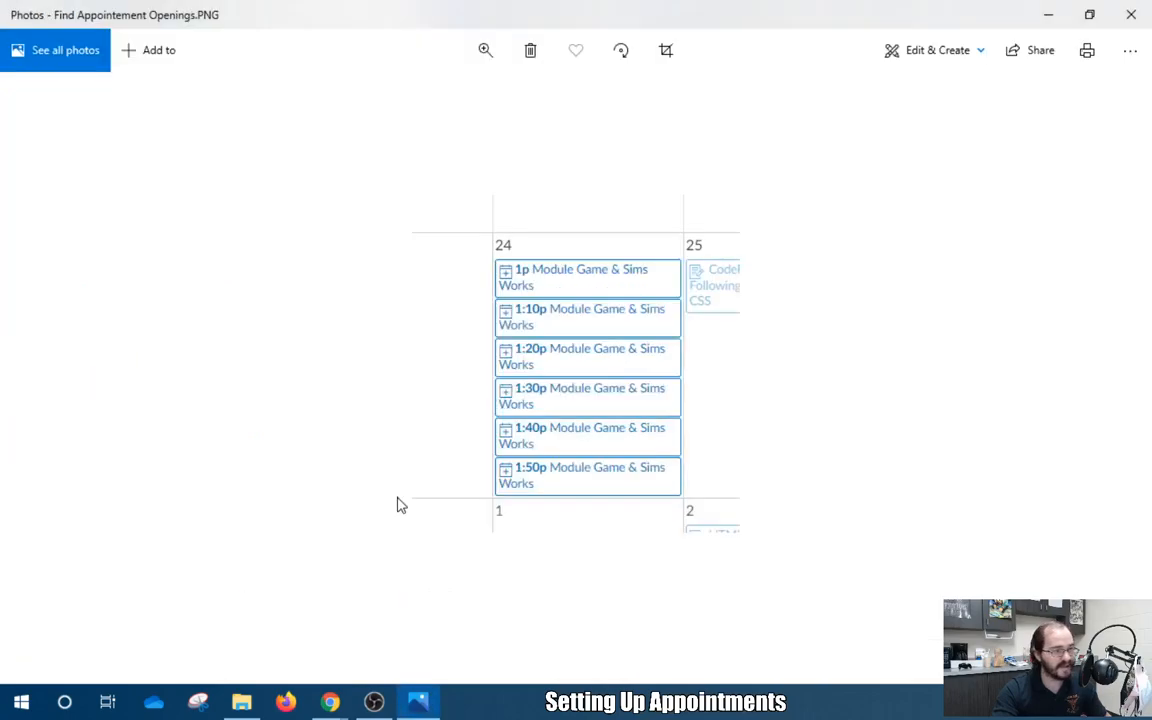
key("Right")
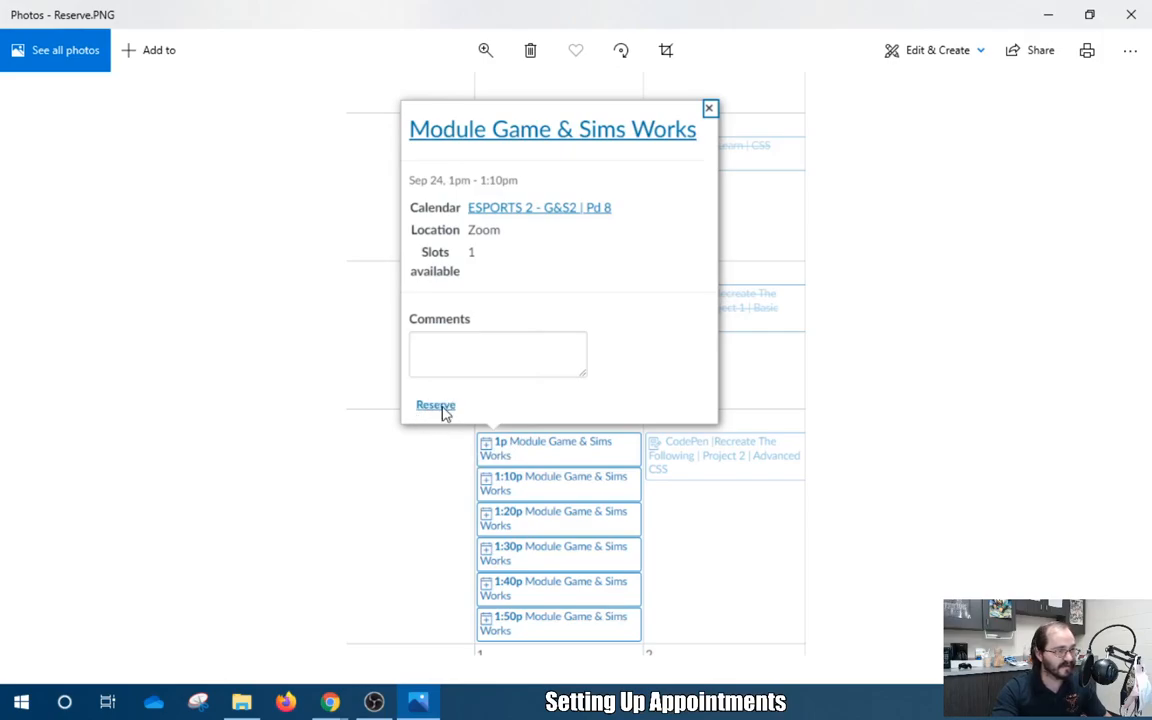
key("Right")
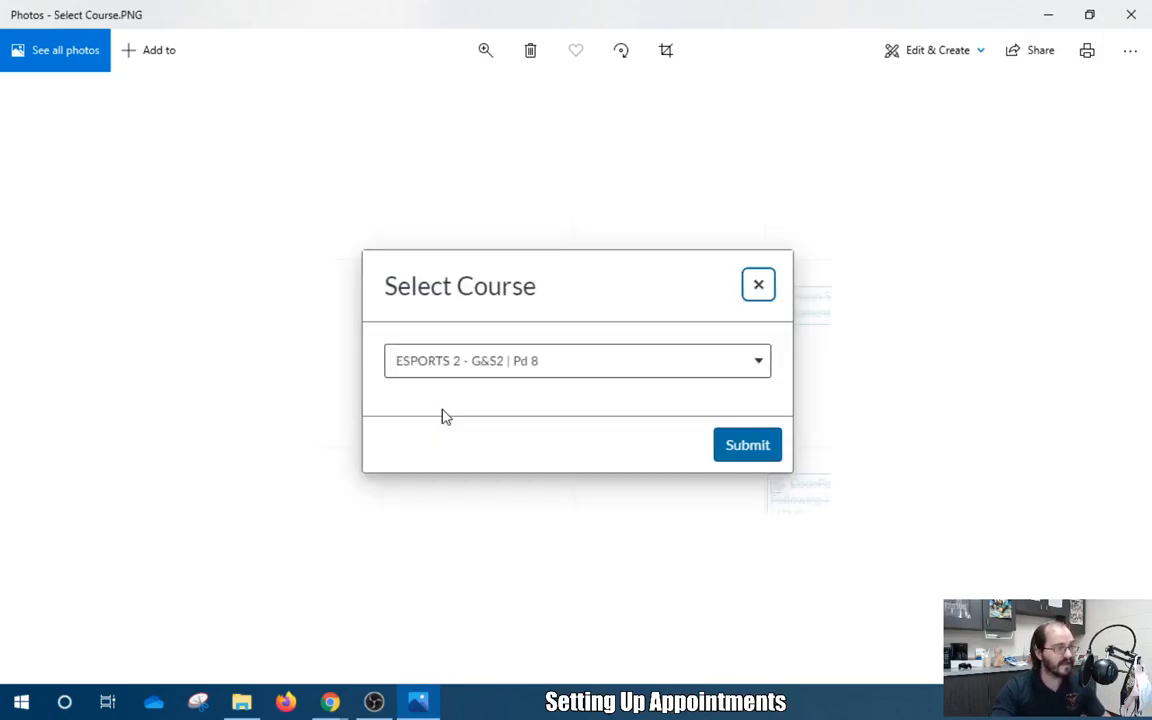